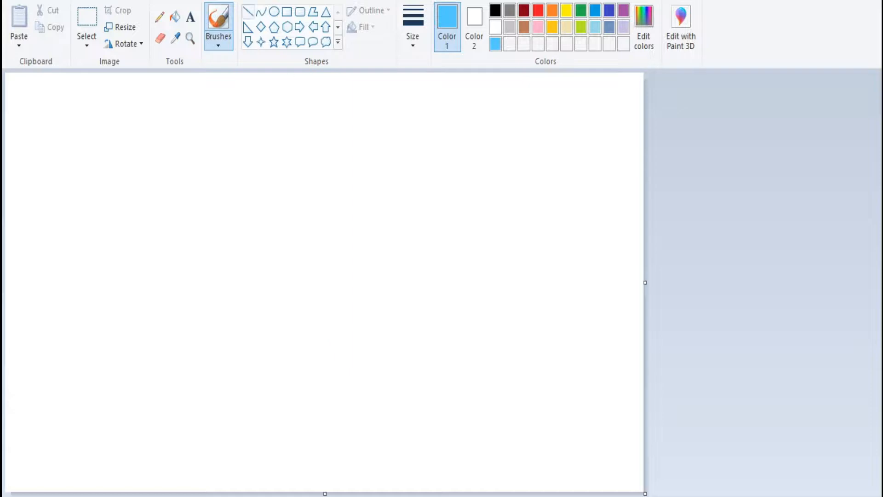
- Draw a light blue diagonal line from the canvas's right edge to its bottom edge and fill the area above it light blue
mouse_move(643, 309)
left_mouse_down()
mouse_move(365, 491)
mouse_move(233, 492)
left_mouse_up()
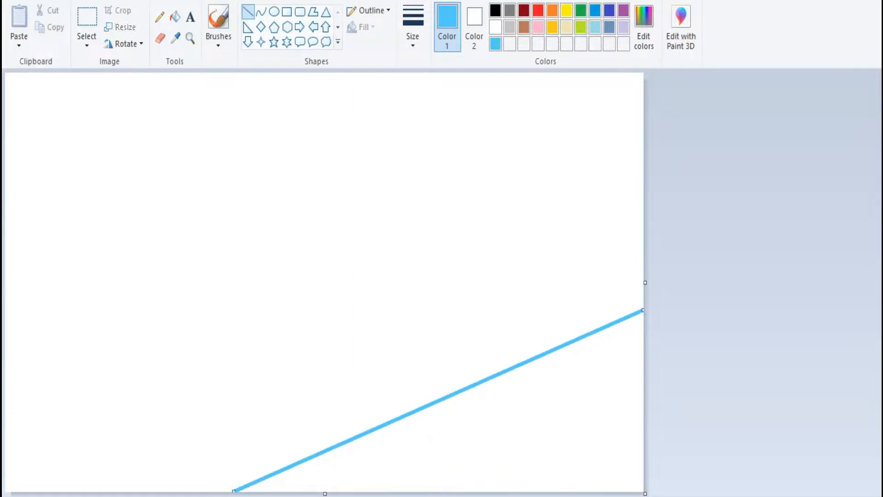
left_click(175, 17)
left_click(258, 194)
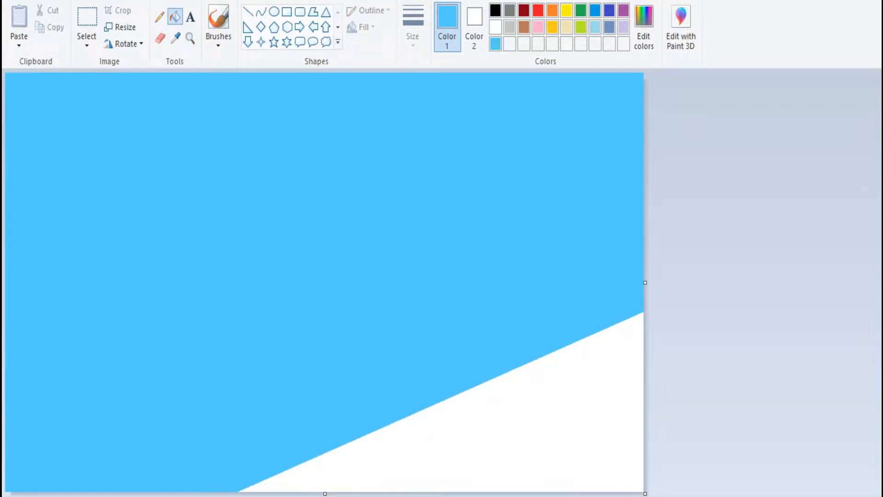
- Mix a darker blue, draw a second diagonal line across the light blue area, and fill the area above it darker blue
left_click(643, 27)
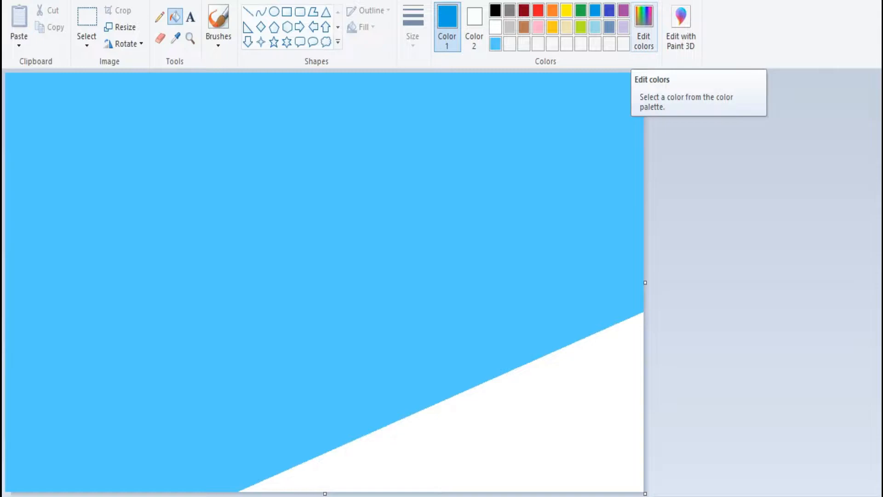
left_click(643, 28)
left_click_drag(581, 218, 582, 226)
left_click(324, 348)
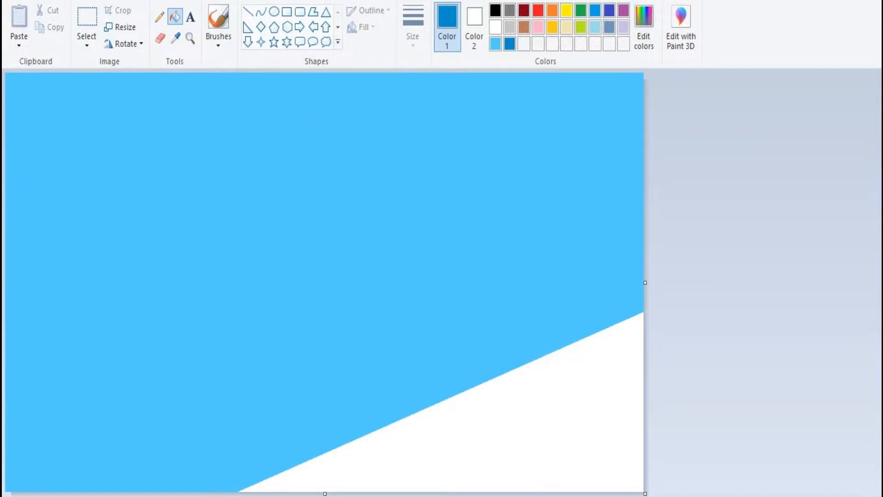
left_click(248, 11)
mouse_move(642, 142)
left_mouse_down()
mouse_move(5, 290)
mouse_move(5, 407)
left_mouse_up()
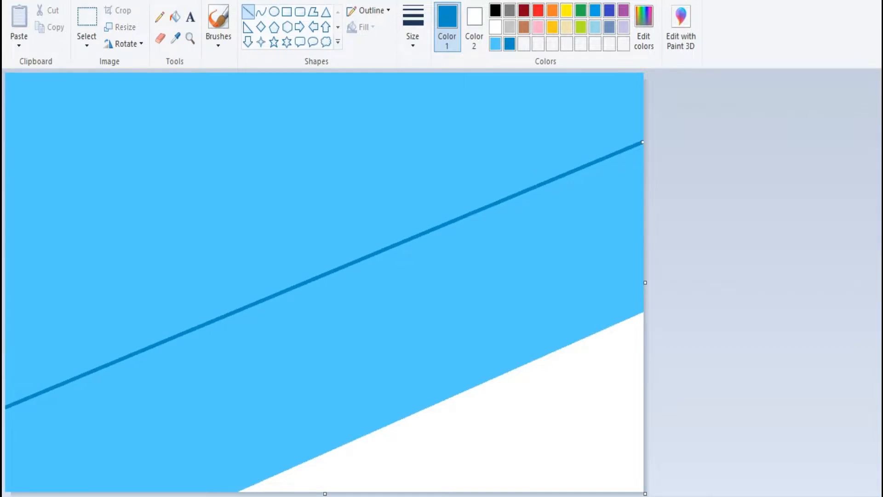
left_click(175, 17)
left_click(230, 161)
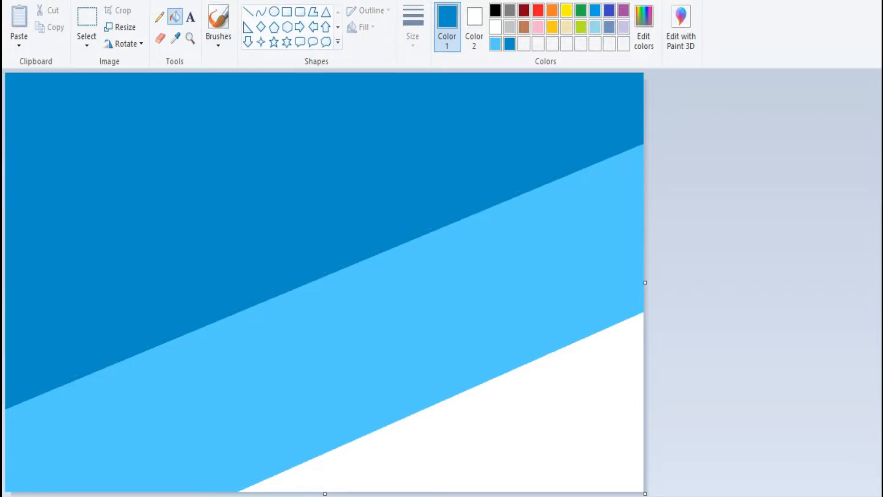
- Cut off the canvas's upper-left corner with a black diagonal line and fill that corner black
left_click(495, 10)
left_click(247, 12)
left_click_drag(289, 73, 3, 226)
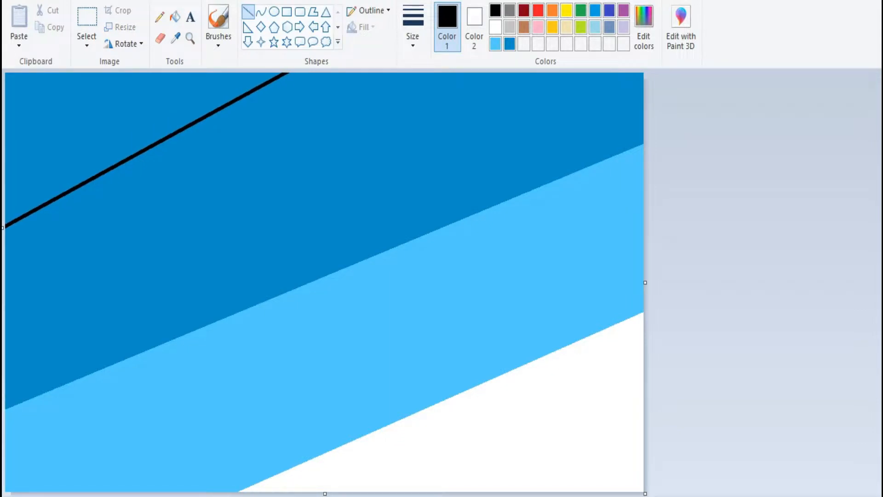
key("ctrl+z")
mouse_move(317, 73)
left_mouse_down()
mouse_move(94, 154)
mouse_move(4, 213)
left_mouse_up()
left_click(175, 17)
left_click(92, 115)
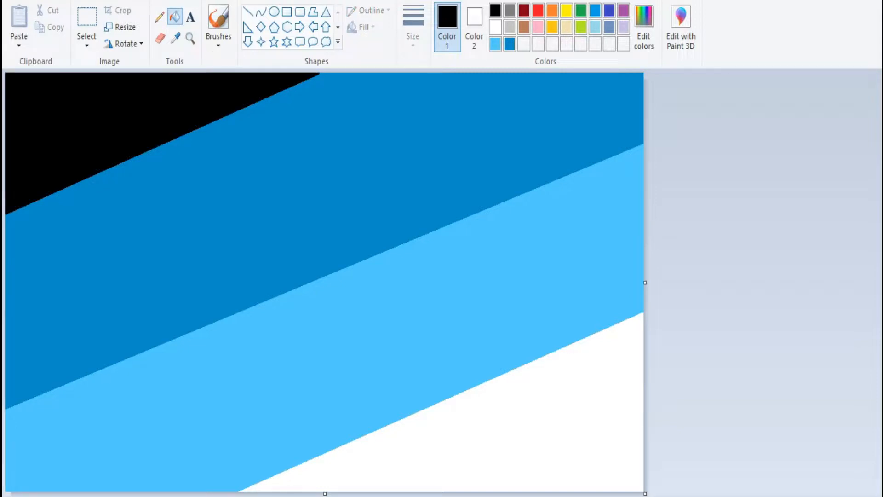
- Resize the image to a horizontal size of 1 pixel without maintaining the aspect ratio
left_click(120, 27)
left_click(143, 83)
left_click(49, 168)
double_click(154, 107)
left_click(160, 108)
double_click(157, 108)
type("1")
key("Return")
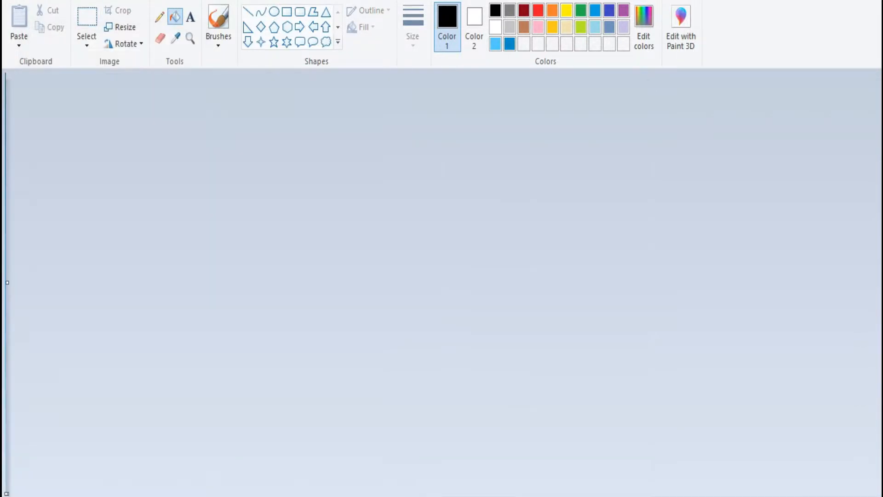
- Resize the image to a horizontal size of 987 pixels to stretch it into a smooth gradient
left_click(120, 27)
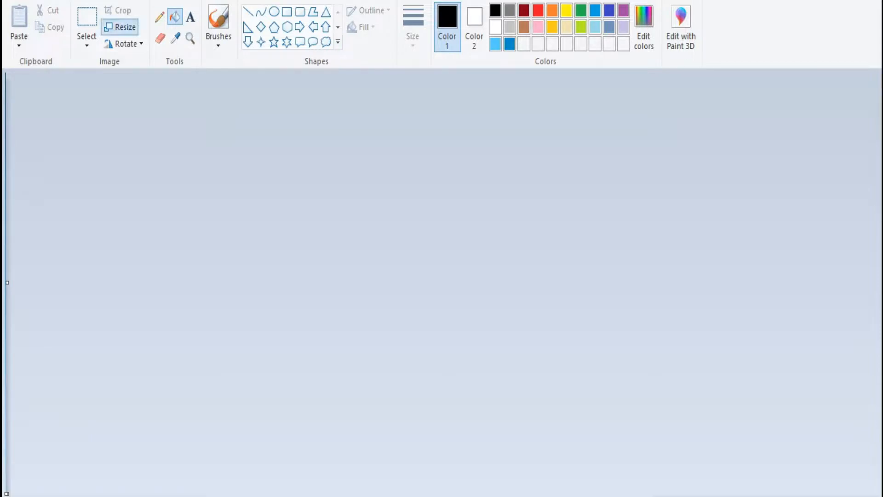
left_click(144, 83)
double_click(155, 108)
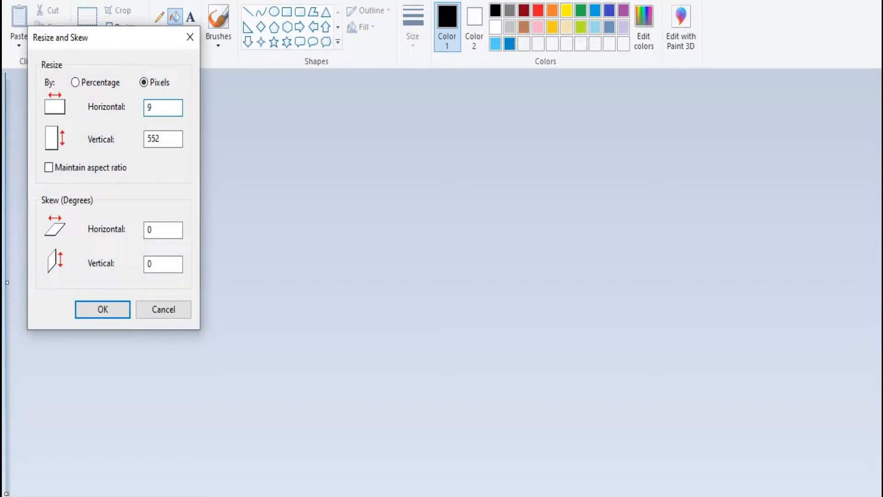
type("987")
key("Return")
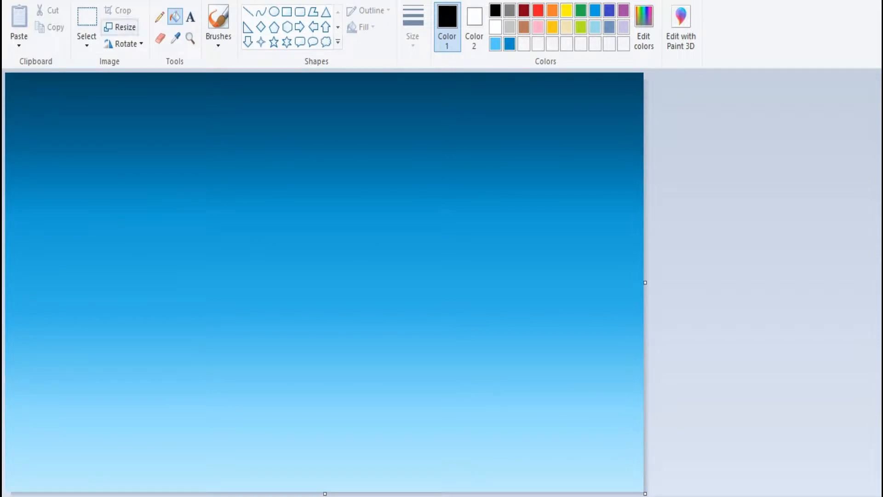
- Widen the gradient image by raising its horizontal resize percentage
left_click(120, 27)
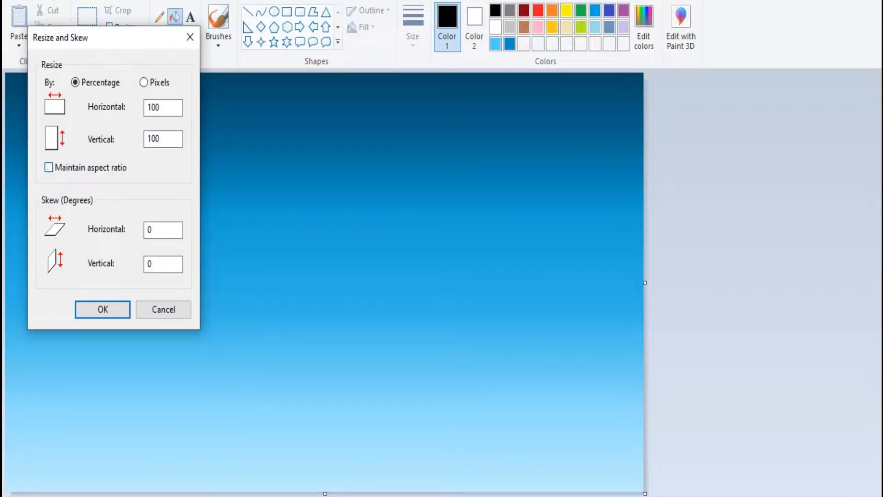
key("space")
key("space")
key("ctrl+a")
type("1")
type("0")
key("Return")
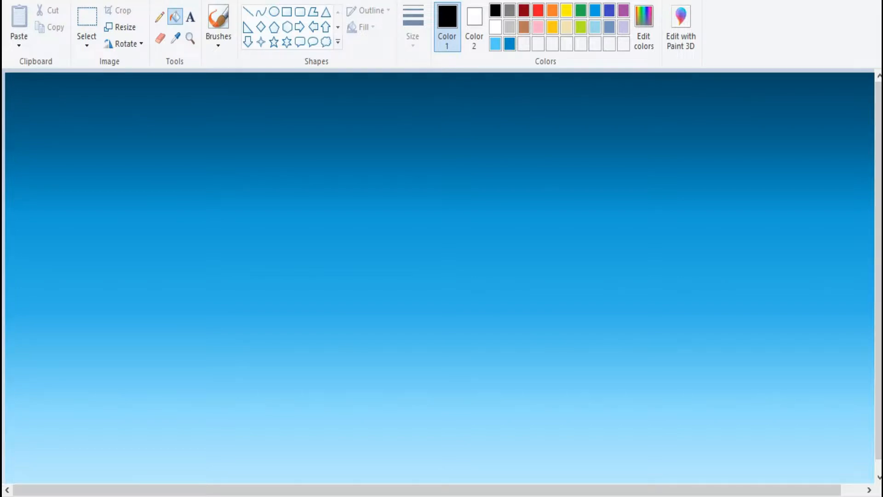
- Paint white snowy ground along the bottom of the sky with the Crayon brush, rising into banks at both sides
left_click(495, 27)
left_click(218, 17)
left_click(218, 41)
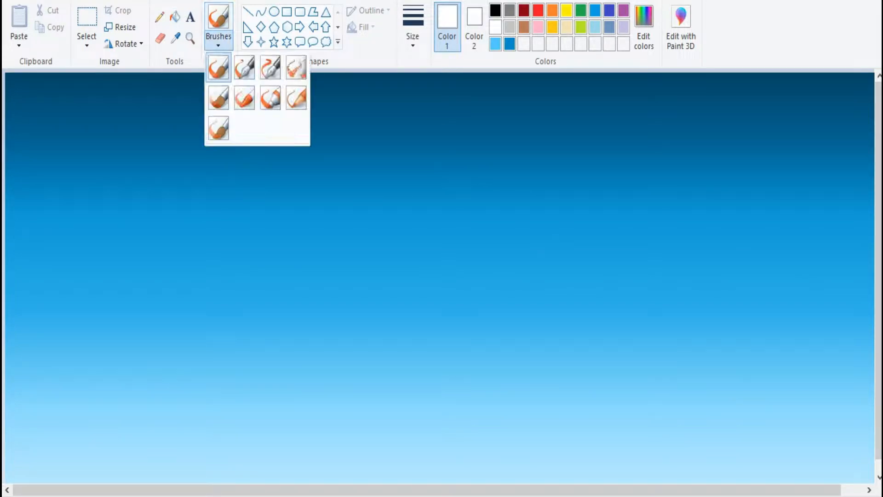
left_click(244, 97)
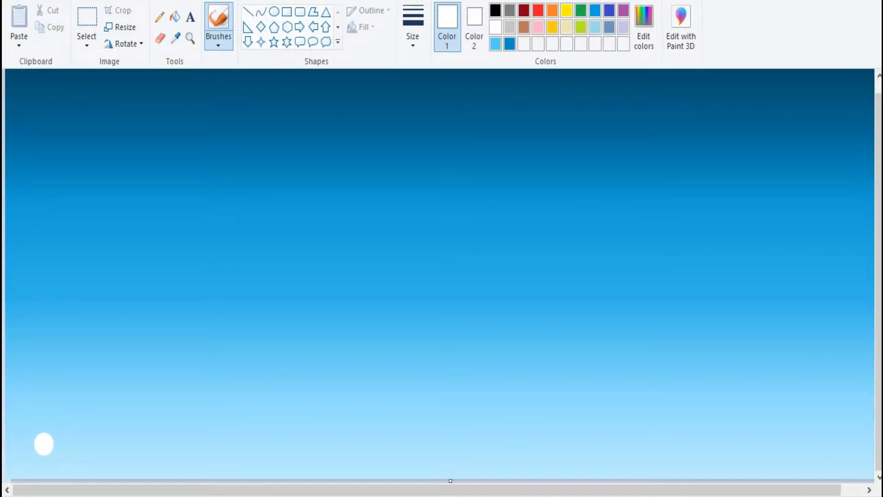
mouse_move(16, 468)
left_mouse_down()
mouse_move(690, 470)
mouse_move(770, 440)
mouse_move(13, 419)
mouse_move(47, 361)
mouse_move(101, 394)
mouse_move(576, 404)
mouse_move(860, 378)
mouse_move(817, 422)
mouse_move(56, 413)
mouse_move(200, 436)
mouse_move(450, 435)
mouse_move(461, 413)
mouse_move(595, 422)
mouse_move(832, 420)
left_mouse_up()
mouse_move(867, 379)
left_mouse_down()
mouse_move(768, 397)
mouse_move(862, 407)
left_mouse_up()
scroll(442, 405, "up", 1)
mouse_move(9, 380)
left_mouse_down()
mouse_move(39, 399)
mouse_move(106, 416)
mouse_move(788, 389)
mouse_move(837, 373)
mouse_move(101, 391)
mouse_move(649, 403)
left_mouse_up()
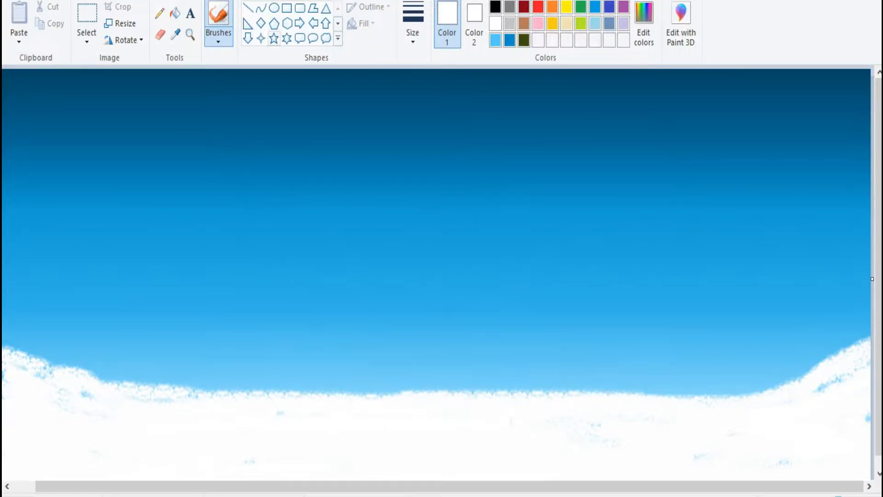
- Draw a vertical dark olive line on the right part of the scene as the tree's centre, running down into the snow
left_click(248, 8)
left_click(524, 40)
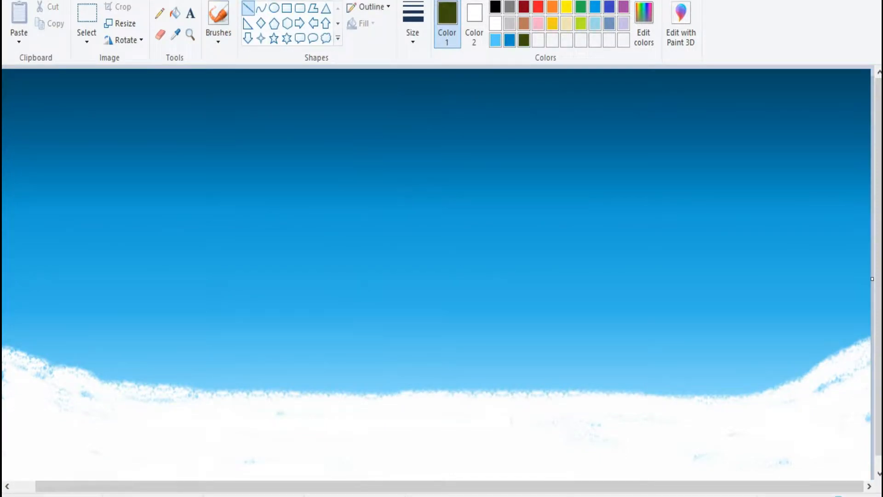
left_click_drag(663, 201, 663, 474)
left_click_drag(663, 338, 663, 308)
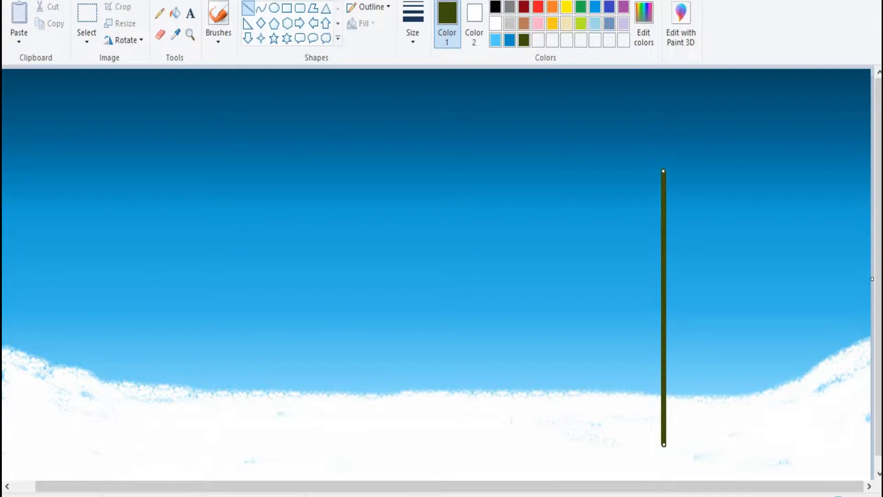
- Paint a tall cone-shaped tree around the line with the dark olive crayon and add a short brown trunk beneath it
left_click(218, 19)
mouse_move(657, 171)
left_mouse_down()
mouse_move(597, 420)
mouse_move(701, 432)
mouse_move(688, 250)
mouse_move(731, 408)
mouse_move(659, 439)
mouse_move(637, 377)
mouse_move(660, 248)
mouse_move(685, 359)
mouse_move(662, 414)
mouse_move(701, 397)
mouse_move(706, 273)
left_mouse_up()
key("ctrl+z")
left_click_drag(661, 202, 665, 379)
mouse_move(690, 345)
left_mouse_down()
mouse_move(713, 407)
mouse_move(679, 219)
left_mouse_up()
left_click_drag(693, 421, 675, 415)
mouse_move(638, 342)
left_mouse_down()
mouse_move(608, 399)
mouse_move(632, 324)
left_mouse_up()
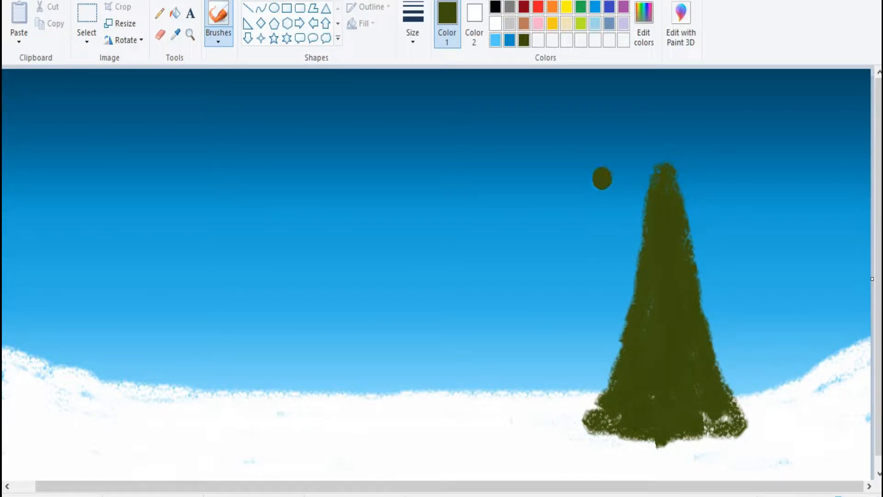
left_click(524, 23)
left_click_drag(657, 450, 653, 449)
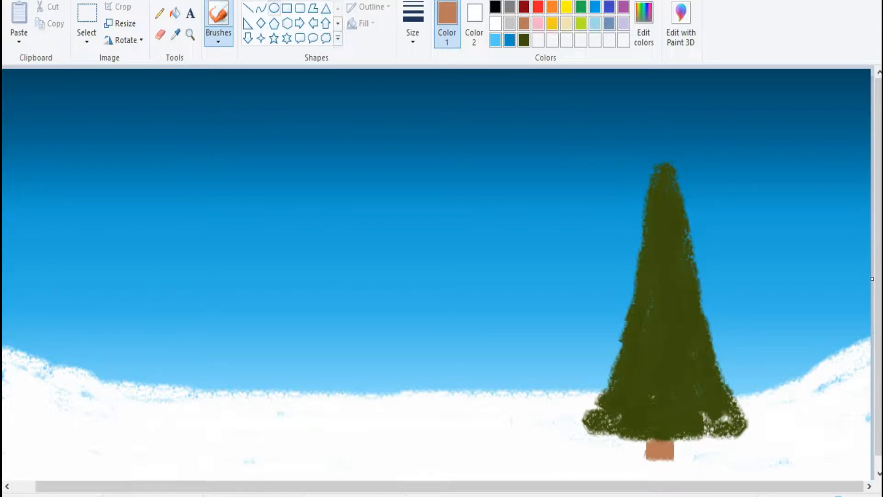
- Draw a five-point star above the tree with both its outline and fill in yellow
left_click(567, 7)
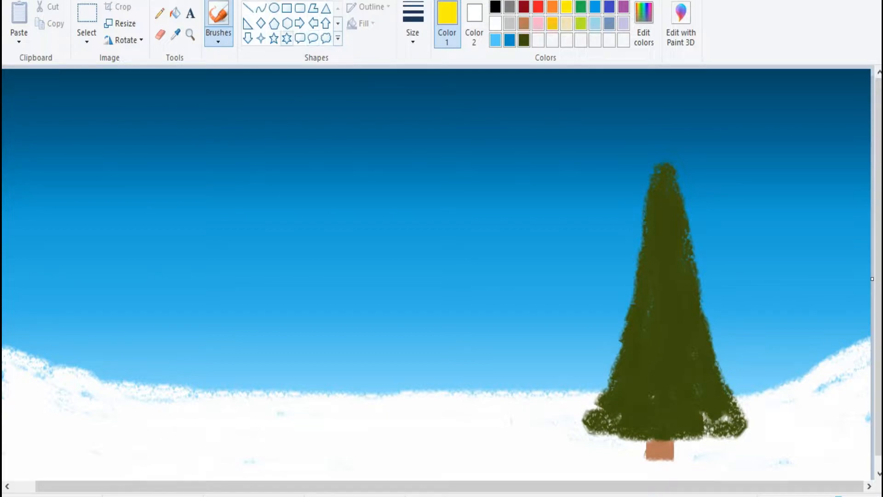
left_click(274, 38)
mouse_move(636, 175)
left_mouse_down()
mouse_move(695, 105)
mouse_move(638, 173)
left_mouse_up()
left_click(567, 23)
left_click(552, 7)
left_click(567, 7)
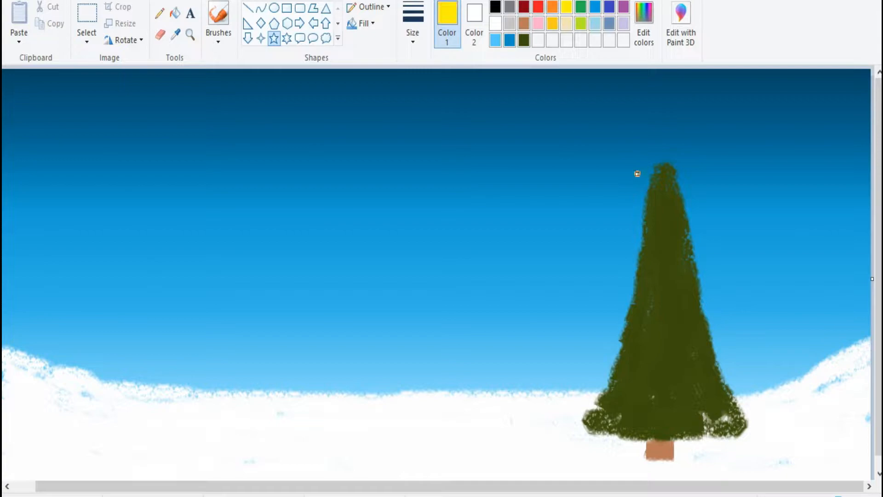
left_click(474, 23)
left_click(567, 7)
left_click_drag(637, 174, 576, 113)
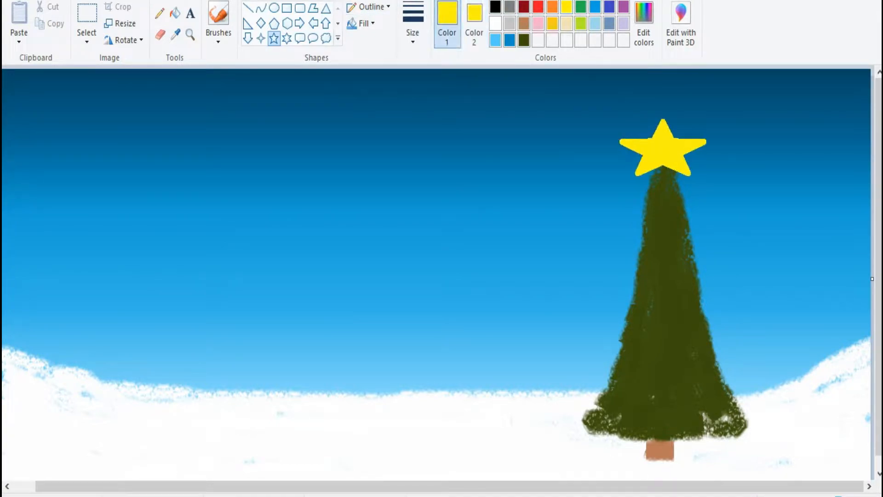
- Shrink the yellow star and place it on the tip of the tree
left_click_drag(648, 126, 638, 113)
left_click_drag(661, 142, 666, 143)
left_click_drag(642, 116, 684, 134)
key("Escape")
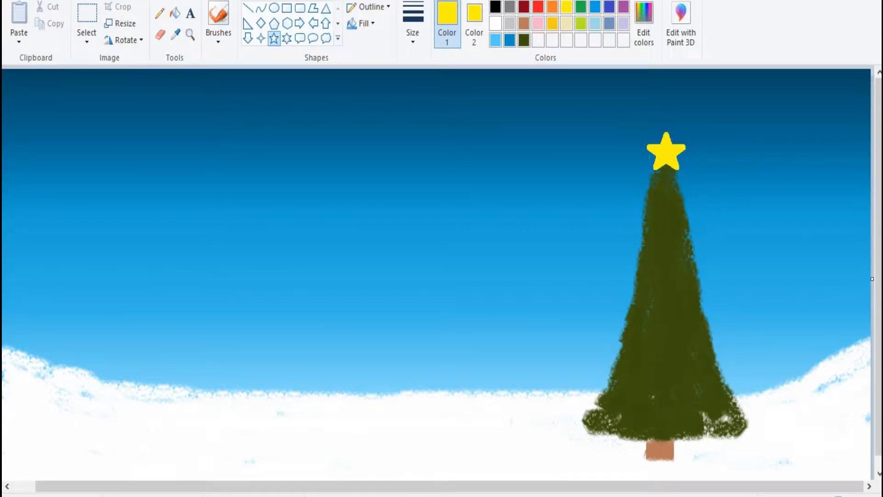
- Draw three small red-filled ovals on the upper and middle tree as ornaments
left_click(274, 8)
left_click(581, 7)
left_click(538, 7)
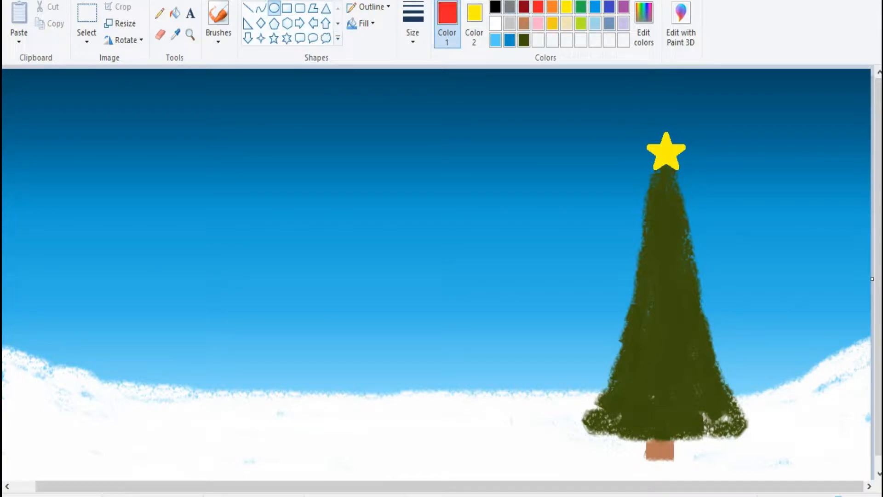
left_click(474, 23)
left_click(538, 7)
mouse_move(638, 227)
left_mouse_down()
mouse_move(650, 245)
mouse_move(643, 237)
left_mouse_up()
left_click_drag(634, 319, 639, 313)
left_click_drag(676, 249, 677, 236)
left_click(566, 6)
left_click_drag(649, 265, 657, 277)
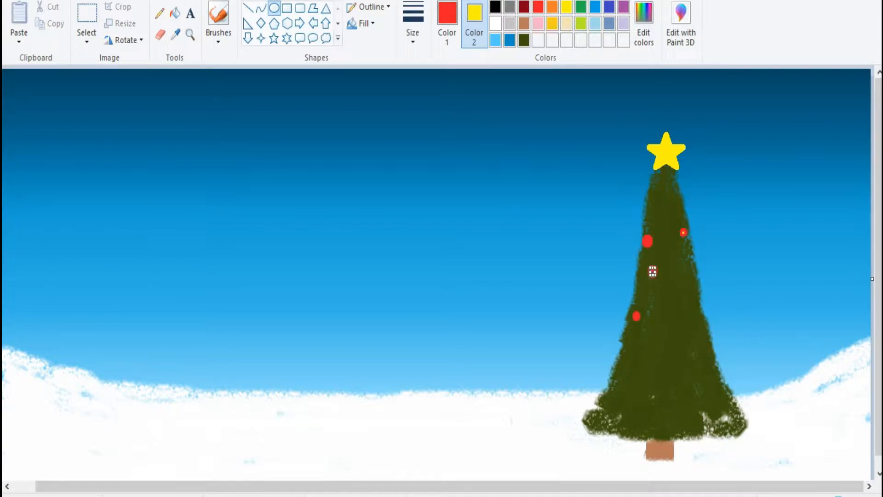
key("ctrl+z")
key("ctrl+z")
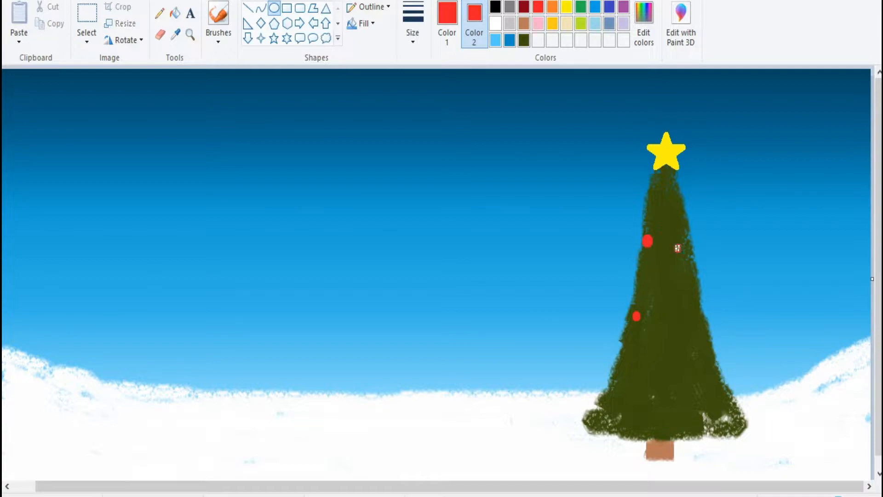
- Set both colors to yellow and draw three small oval ornaments on the upper and middle tree
left_click(448, 37)
left_click(566, 6)
left_click(474, 35)
left_click(566, 7)
left_click_drag(649, 285, 655, 293)
left_click_drag(662, 212, 668, 221)
left_click_drag(674, 298, 681, 306)
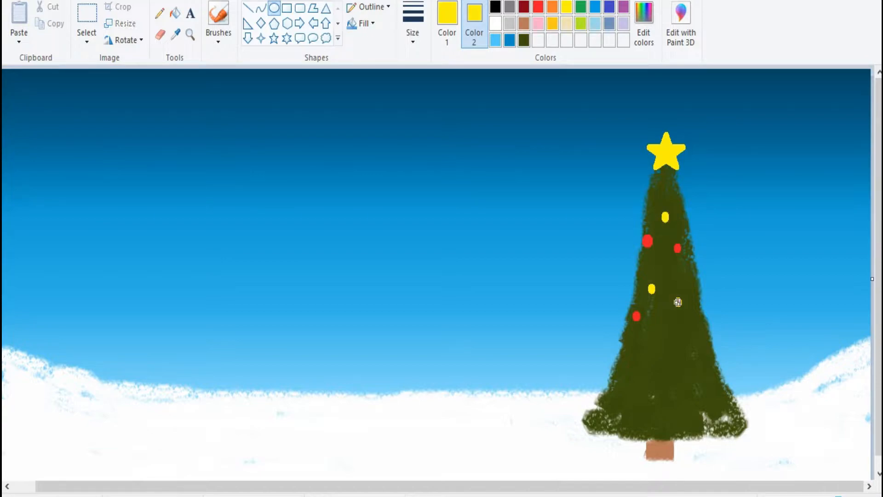
- Set both colors to blue and draw small oval ornaments near the tree's tip and middle
left_click(595, 7)
left_click(446, 34)
left_click(595, 7)
mouse_move(665, 275)
left_mouse_down()
mouse_move(672, 284)
mouse_move(655, 267)
left_mouse_up()
left_click_drag(653, 188, 681, 206)
- Add small orange oval ornaments across the tree and red ones on its lower half
left_click(553, 7)
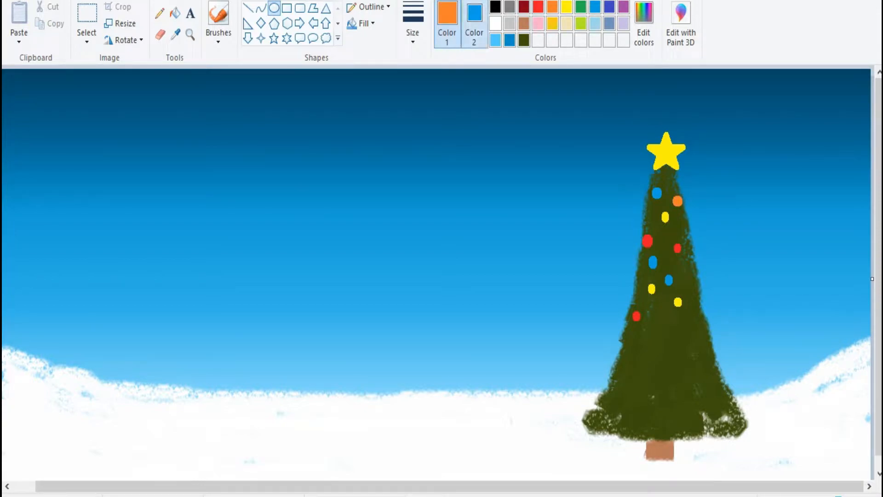
left_click(474, 35)
left_click(552, 7)
mouse_move(621, 358)
left_mouse_down()
mouse_move(655, 401)
mouse_move(726, 371)
mouse_move(713, 378)
left_mouse_up()
left_click(538, 7)
left_click(447, 23)
left_click(538, 7)
left_click_drag(655, 360, 675, 338)
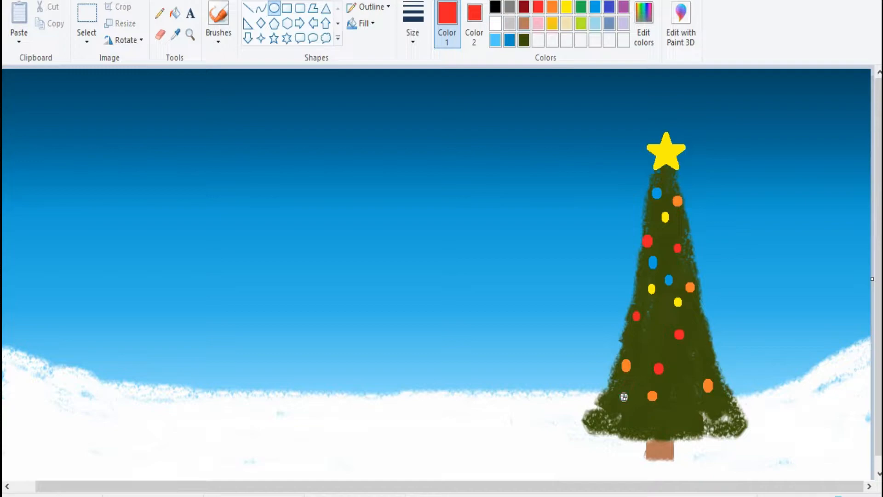
- Add small lime green and yellow oval ornaments in the remaining gaps on the tree
left_click(581, 23)
left_click_drag(619, 392, 628, 401)
left_click_drag(645, 323, 653, 332)
left_click_drag(676, 267, 680, 271)
left_click(566, 7)
left_click(474, 23)
left_click(566, 7)
left_click_drag(679, 364, 686, 373)
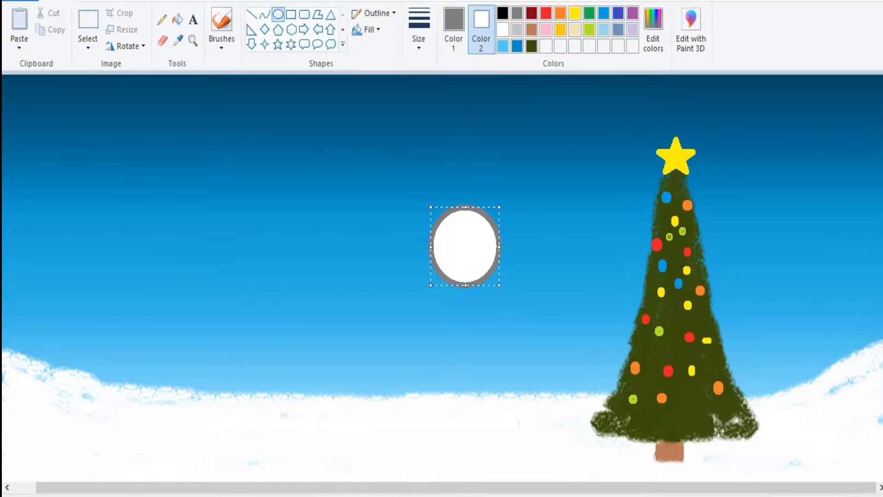
- Give the grey-outlined oval beside the tree a very light grey fill and a thinner outline, and adjust its size
left_click(643, 36)
key("Return")
left_click(653, 30)
left_click_drag(591, 163, 590, 153)
left_click(330, 347)
left_click_drag(430, 207, 427, 203)
left_click(419, 29)
left_click(447, 140)
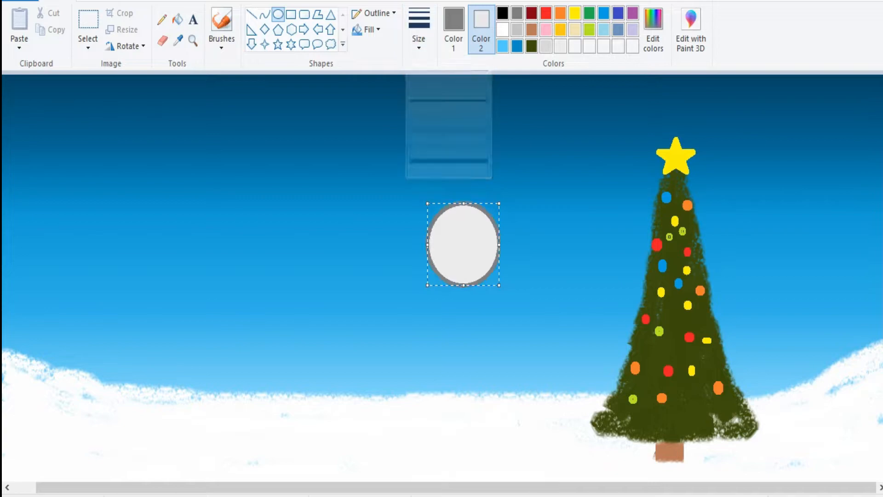
left_click_drag(428, 244, 431, 244)
- Draw a larger oval with the same grey outline and light grey fill directly beneath the head as the snowman's body
left_click_drag(424, 399, 551, 249)
left_click_drag(488, 324, 467, 347)
left_click_drag(530, 274, 519, 283)
left_click_drag(461, 354, 467, 348)
key("Escape")
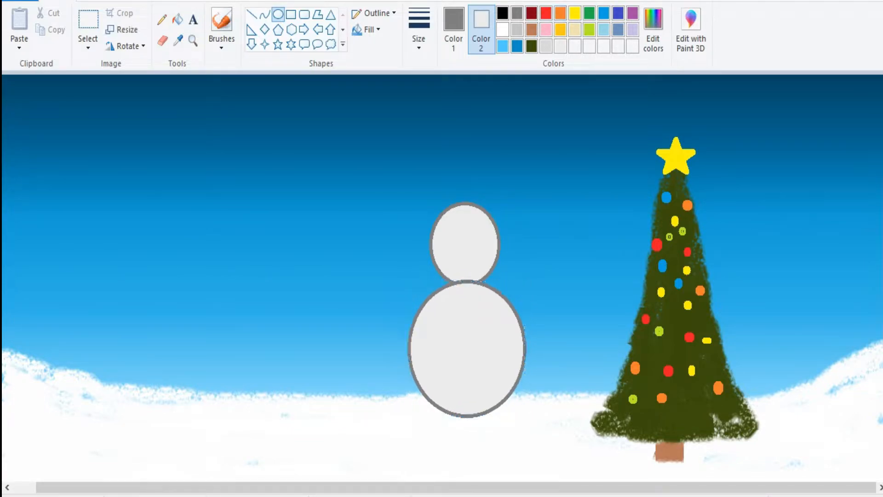
- Outline the scarf's neck band in grey with curved side edges and two curves across the snowman's head and body
left_click(502, 29)
left_click(453, 28)
left_click(264, 14)
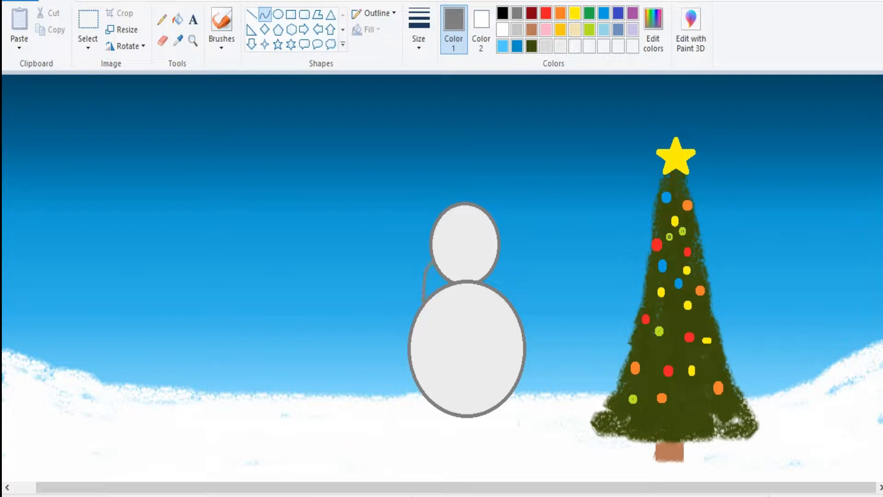
left_click(415, 284)
mouse_move(434, 262)
left_mouse_down()
mouse_move(424, 282)
mouse_move(495, 260)
mouse_move(463, 275)
mouse_move(485, 268)
left_mouse_up()
key("Escape")
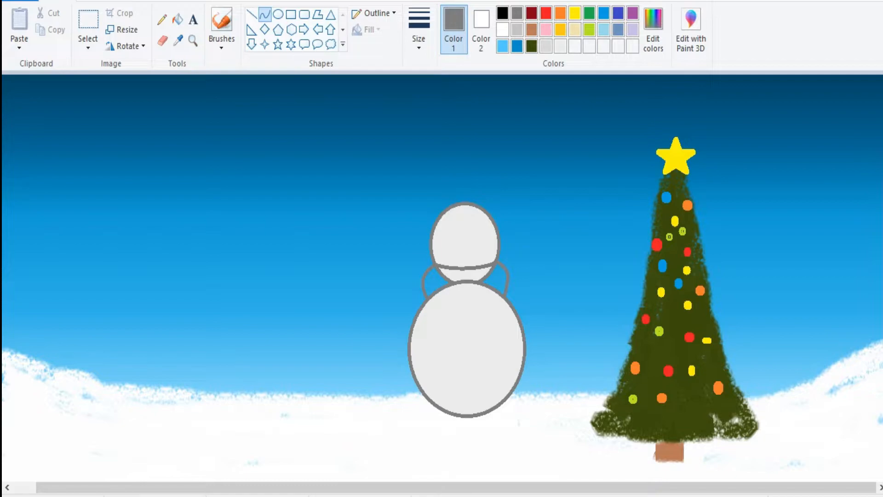
left_click(510, 278)
key("Escape")
mouse_move(429, 299)
left_mouse_down()
mouse_move(503, 297)
mouse_move(457, 303)
mouse_move(471, 306)
left_mouse_up()
left_click(469, 305)
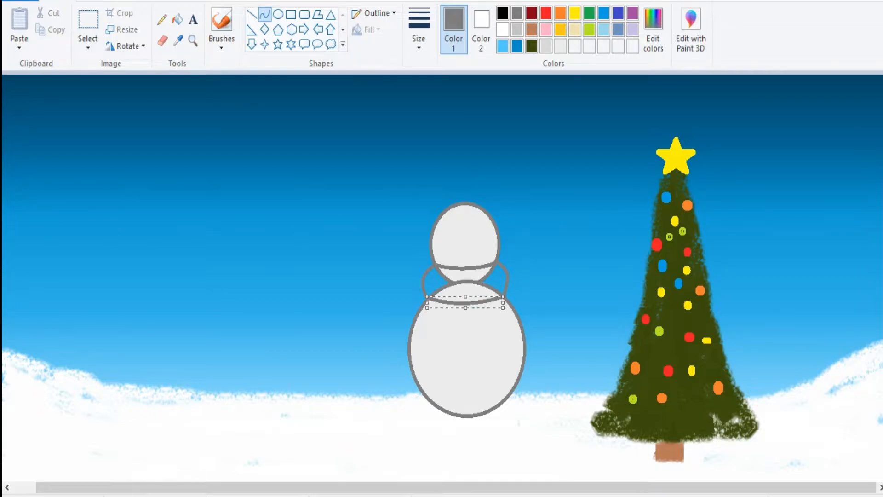
key("Escape")
- Draw the scarf's hanging end on the snowman's body with grey curved side edges and a rounded tip
mouse_move(500, 299)
left_mouse_down()
mouse_move(498, 375)
mouse_move(493, 369)
left_mouse_up()
left_click_drag(498, 318, 485, 362)
key("ctrl+z")
mouse_move(492, 327)
left_mouse_down()
mouse_move(499, 329)
mouse_move(476, 351)
left_mouse_up()
left_click(500, 329)
left_click(479, 305)
left_click_drag(479, 328, 483, 327)
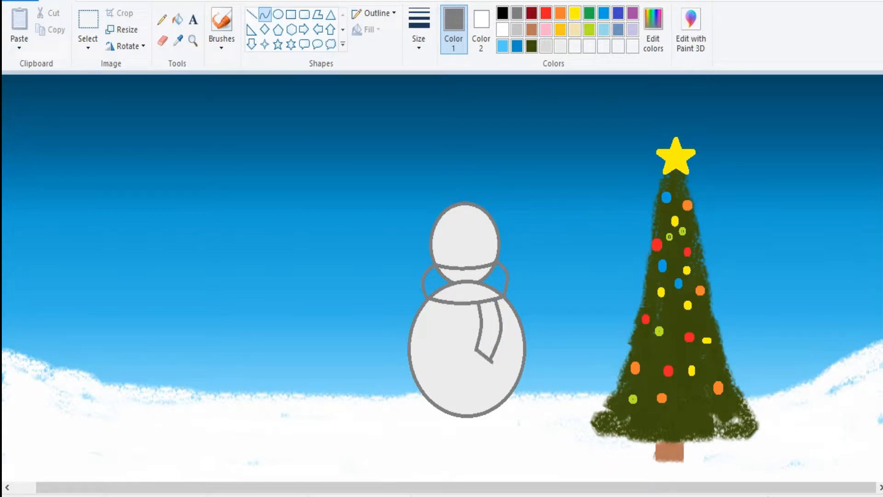
left_click(487, 364)
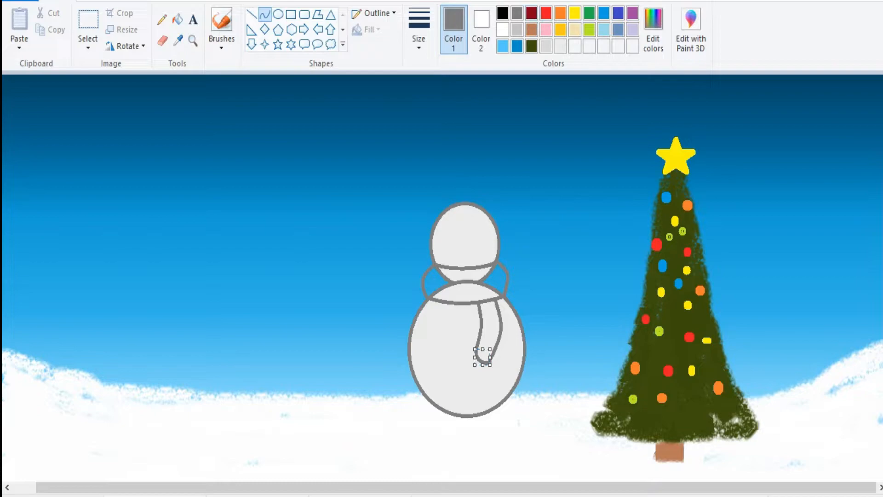
- Draw two dark red curved arms reaching outward and upward from either side of the snowman's body
left_click(531, 13)
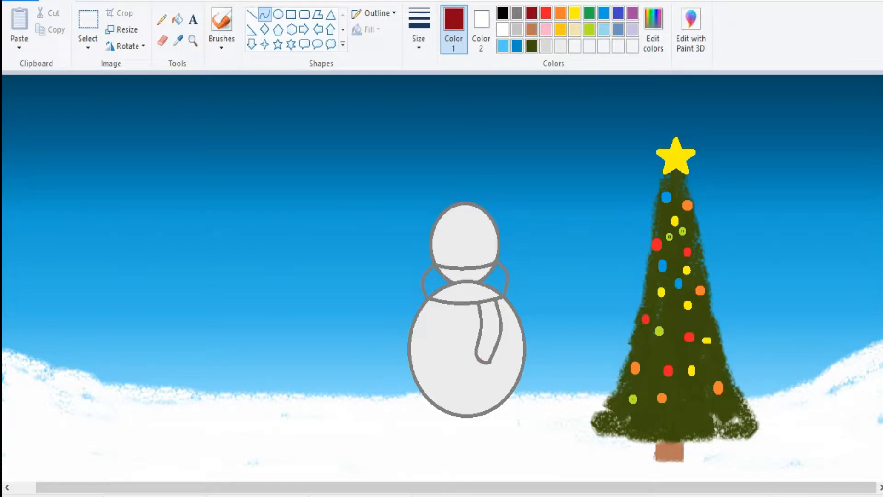
left_click(252, 15)
left_click(265, 14)
left_click_drag(517, 327, 554, 297)
double_click(533, 303)
left_click_drag(554, 296, 560, 291)
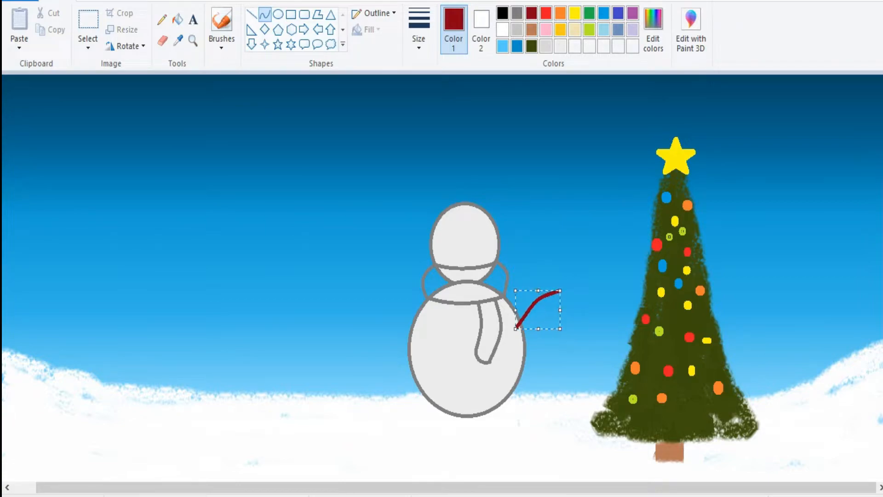
mouse_move(417, 327)
left_mouse_down()
mouse_move(377, 301)
mouse_move(418, 328)
left_mouse_up()
left_click(395, 306)
left_click(396, 305)
left_click(405, 349)
- Add thin, straight dark red twigs branching off both of the snowman's arms
left_click(251, 14)
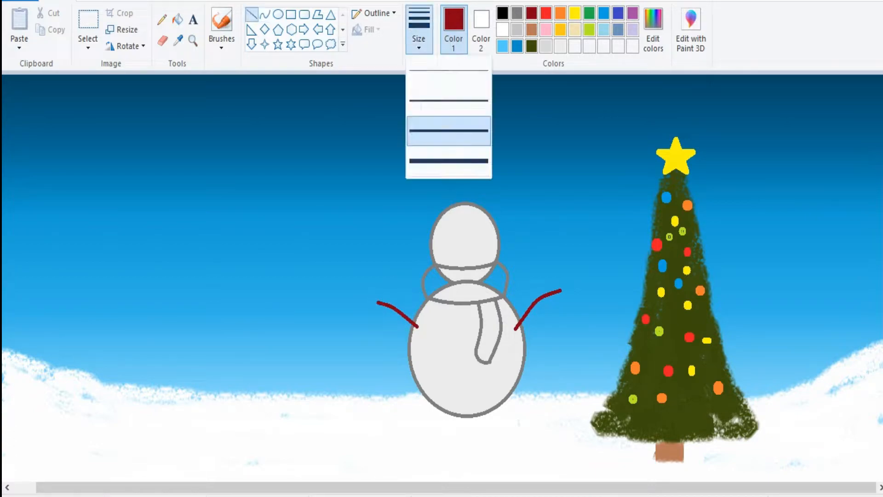
mouse_move(547, 273)
left_mouse_down()
mouse_move(539, 263)
mouse_move(563, 269)
left_mouse_up()
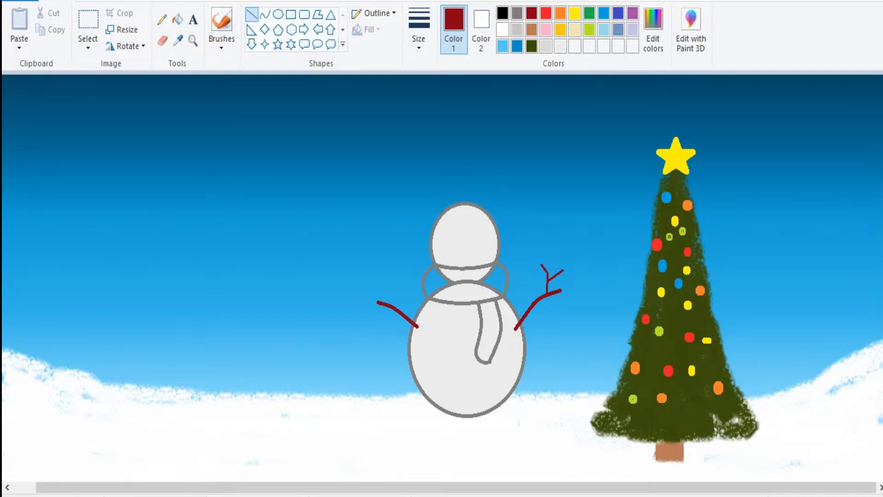
mouse_move(534, 302)
left_mouse_down()
mouse_move(537, 254)
mouse_move(522, 273)
mouse_move(560, 308)
mouse_move(554, 315)
left_mouse_up()
left_click_drag(405, 294, 385, 345)
left_click_drag(377, 302, 368, 305)
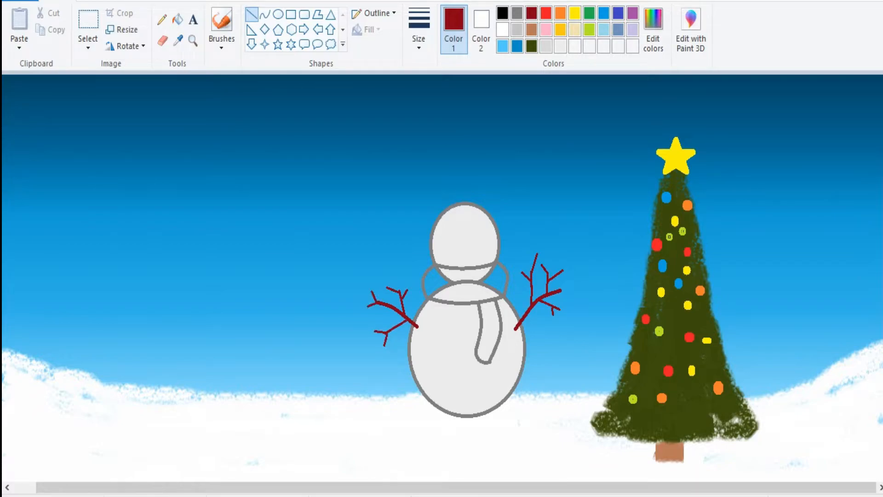
- Draw two small black filled ovals on the snowman's head as eyes
left_click(502, 13)
left_click(481, 30)
left_click(502, 14)
left_click(277, 15)
left_click_drag(446, 238, 456, 224)
left_click_drag(468, 238, 479, 225)
left_click(502, 30)
left_click(454, 29)
left_click(481, 30)
left_click(502, 13)
key("ctrl+z")
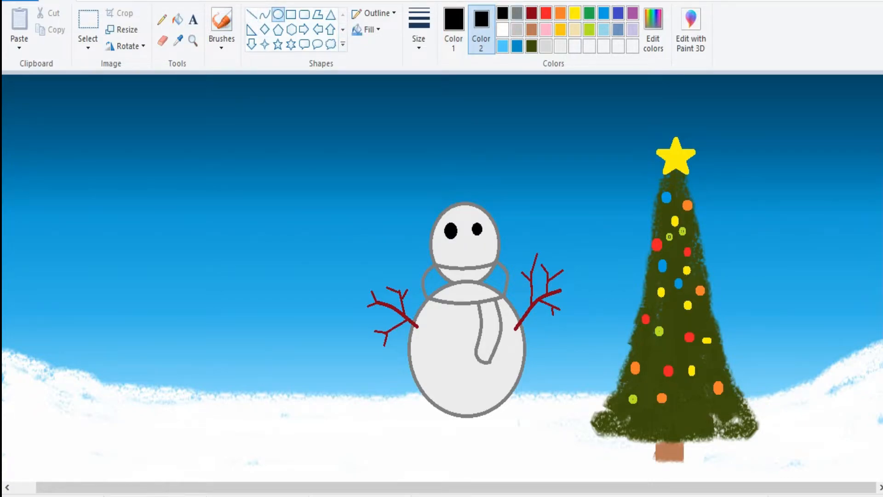
- Draw a small pointed polygon as the snowman's carrot nose, with a red outline and orange fill
left_click(502, 29)
left_click(454, 29)
left_click(265, 15)
left_click(546, 13)
left_click(481, 30)
left_click(560, 13)
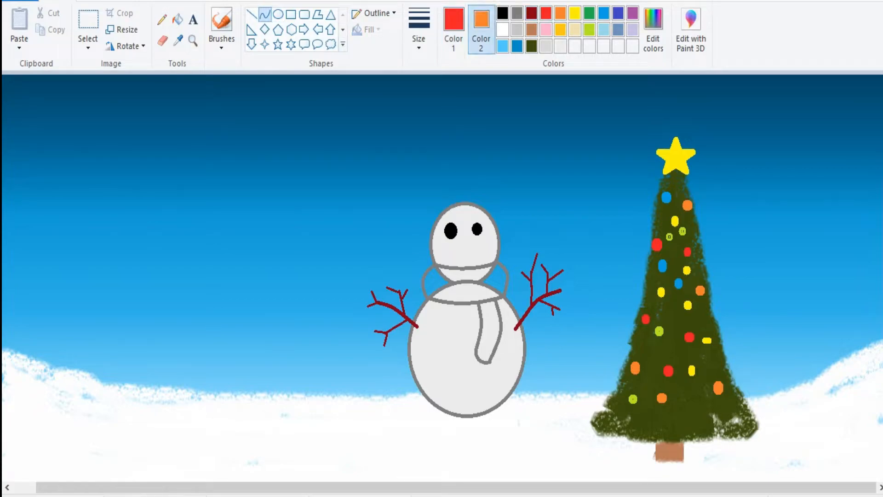
key("ctrl+z")
left_click(318, 15)
left_click(474, 254)
mouse_move(444, 252)
left_mouse_down()
mouse_move(465, 239)
mouse_move(467, 249)
mouse_move(459, 245)
left_mouse_up()
key("ctrl+z")
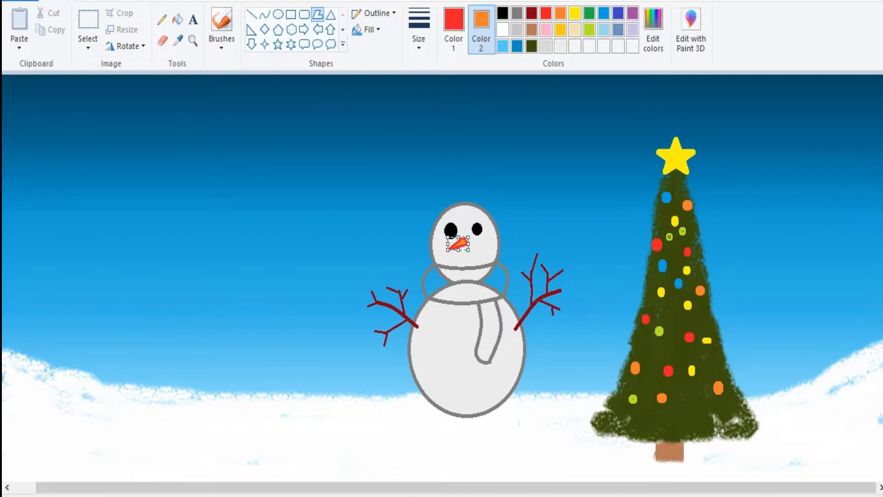
key("Escape")
- Paint a row of small black dots below the nose as the snowman's smiling mouth
left_click(502, 29)
left_click(454, 29)
left_click(503, 13)
left_click(222, 41)
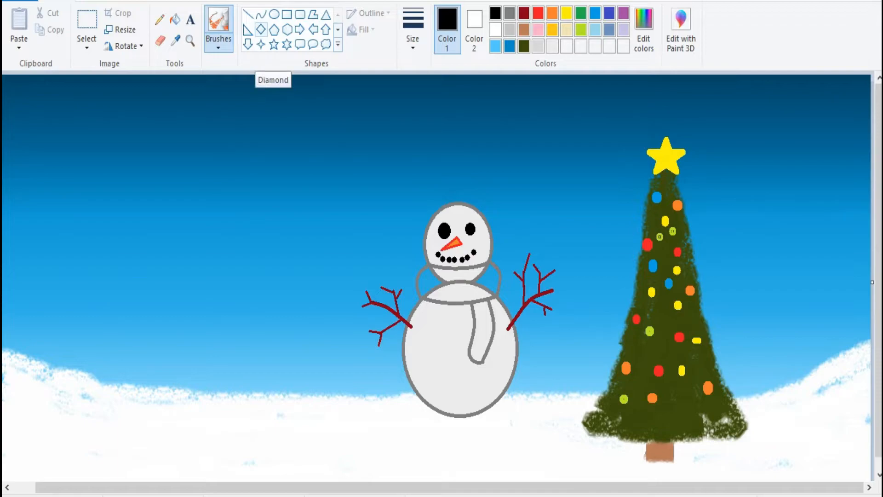
- Fill the scarf's left side section with red, covering each band of the sky gradient inside it
left_click(538, 13)
left_click(175, 20)
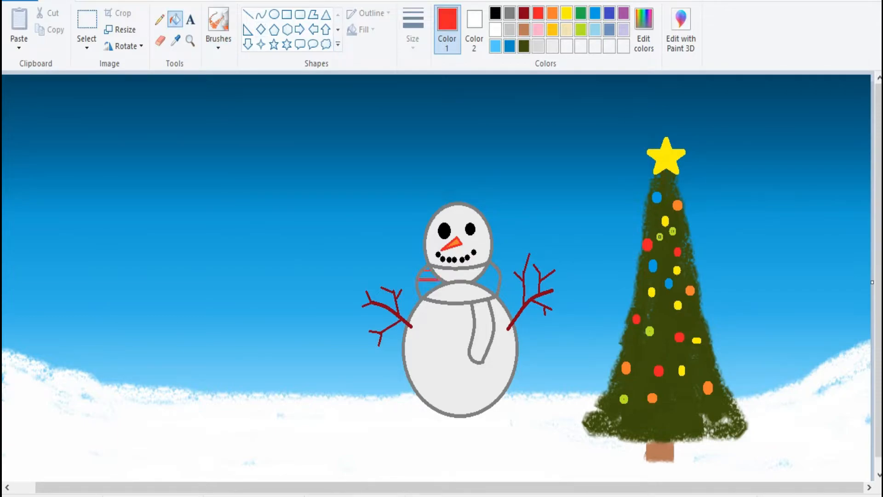
left_click(190, 40)
left_click(473, 290)
left_click(473, 289)
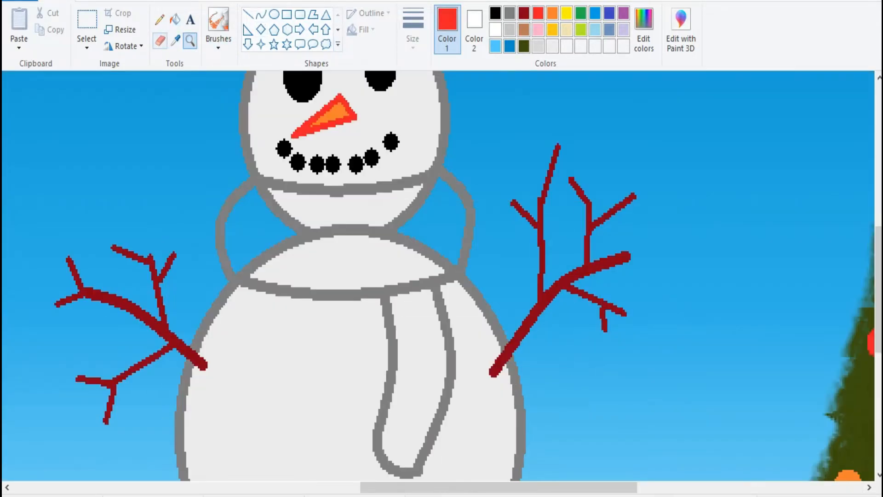
left_click(175, 20)
left_click(253, 225)
left_click(252, 214)
left_click(252, 220)
left_click(251, 203)
left_click(254, 184)
key("ctrl+z")
left_click(254, 188)
left_click(251, 230)
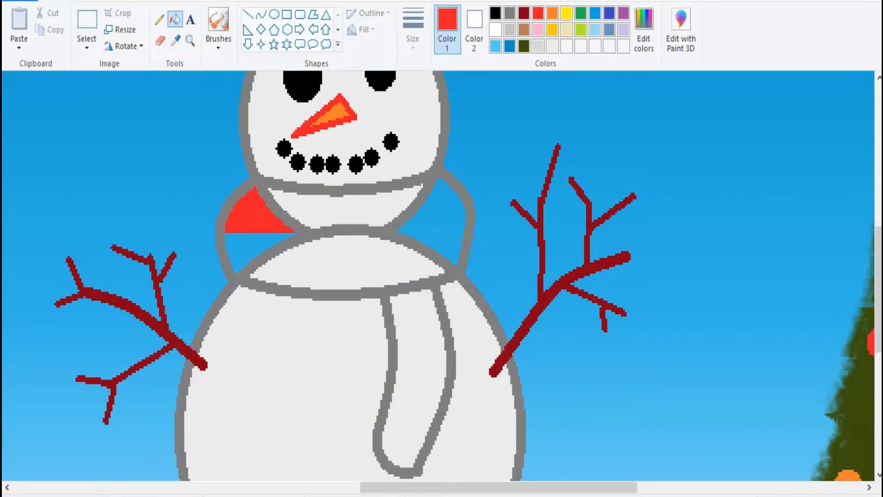
left_click(251, 235)
left_click(249, 240)
left_click(248, 244)
left_click(247, 248)
left_click(245, 251)
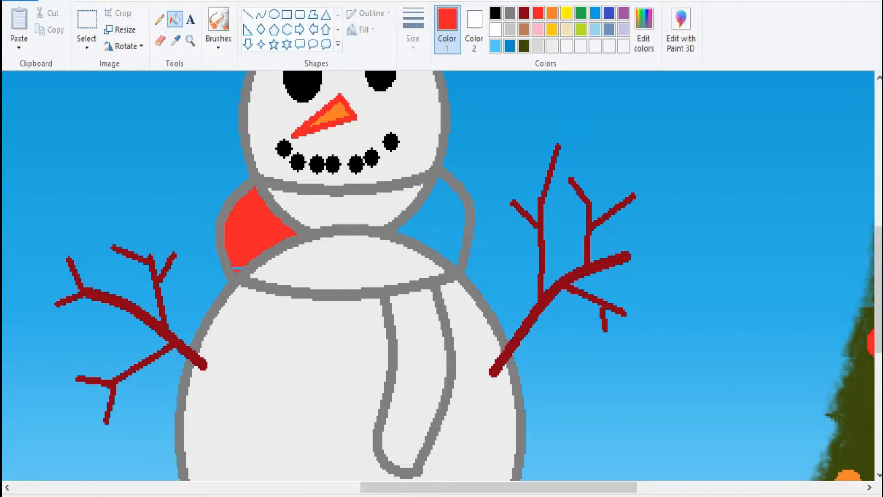
- Fill the scarf's front band, hanging end and right side section with red
left_click(348, 263)
left_click(439, 215)
left_click(442, 203)
left_click(444, 192)
left_click(417, 331)
left_click(437, 235)
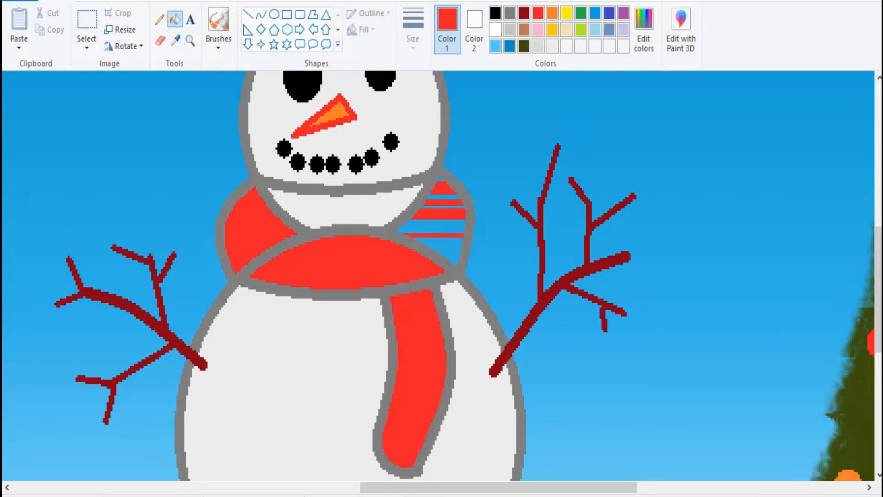
left_click(437, 227)
left_click(439, 221)
left_click(439, 179)
left_click(443, 241)
left_click(448, 248)
left_click(452, 258)
left_click(454, 266)
key("ctrl+z")
left_click(452, 251)
left_click(452, 255)
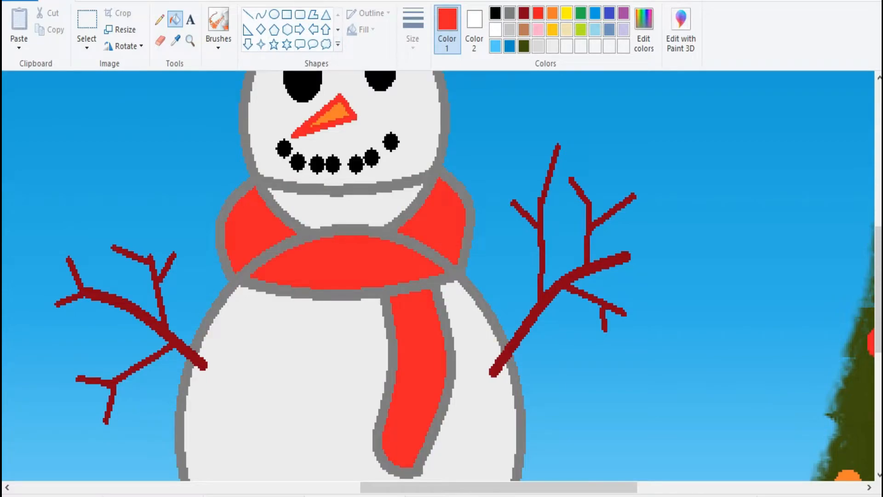
- Fill the remaining scarf section beneath the snowman's mouth with red
left_click(346, 209)
scroll(438, 276, "down", 2)
scroll(438, 276, "up", 1)
mouse_move(243, 487)
left_mouse_down()
mouse_move(509, 487)
mouse_move(487, 487)
left_mouse_up()
left_click(871, 158)
key("ctrl+z")
left_click_drag(877, 159, 878, 240)
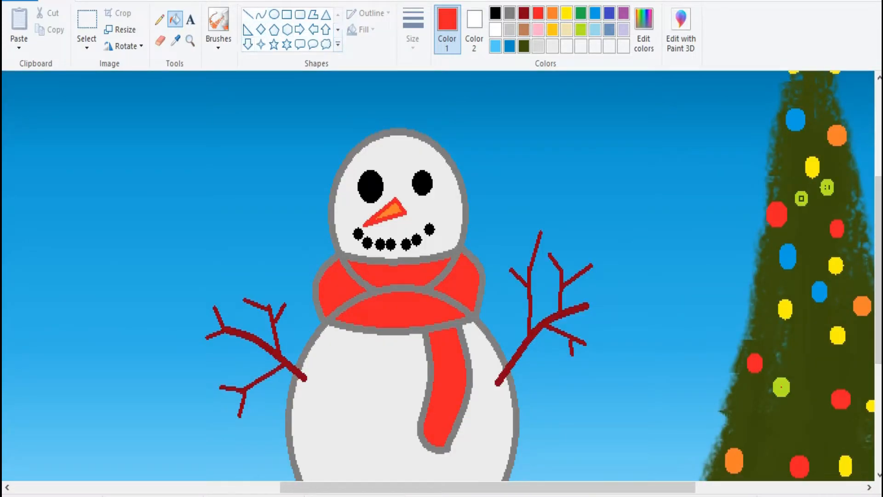
- Cover the grey head and body outlines crossing the scarf's neck band using the Eraser with red as background colour
left_click(474, 27)
left_click(538, 13)
left_click(160, 41)
mouse_move(354, 298)
left_mouse_down()
mouse_move(441, 292)
mouse_move(459, 307)
mouse_move(428, 290)
mouse_move(462, 262)
mouse_move(357, 279)
mouse_move(345, 268)
mouse_move(365, 305)
left_mouse_up()
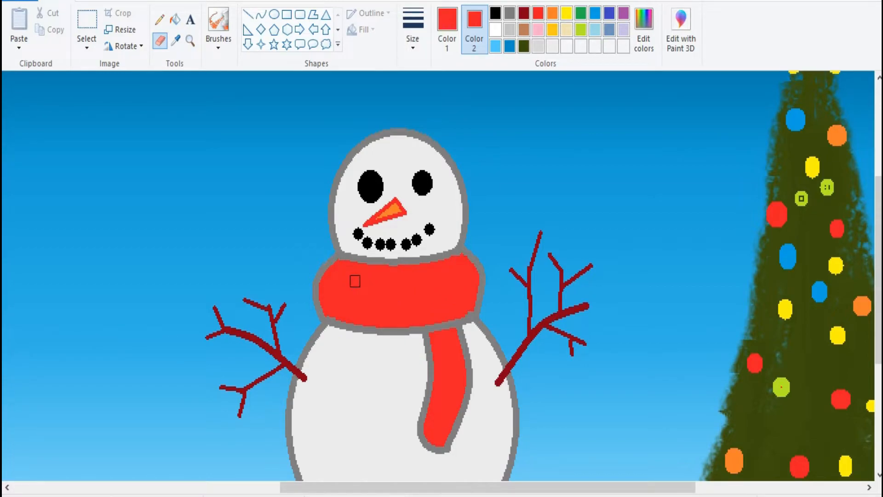
- Draw a black curved line rising from the left side of the snowman's head to a peak as the hat's edge
scroll(327, 302, "down", 3)
scroll(326, 303, "up", 3)
mouse_move(200, 254)
left_mouse_down()
mouse_move(206, 217)
mouse_move(296, 132)
mouse_move(347, 109)
left_mouse_up()
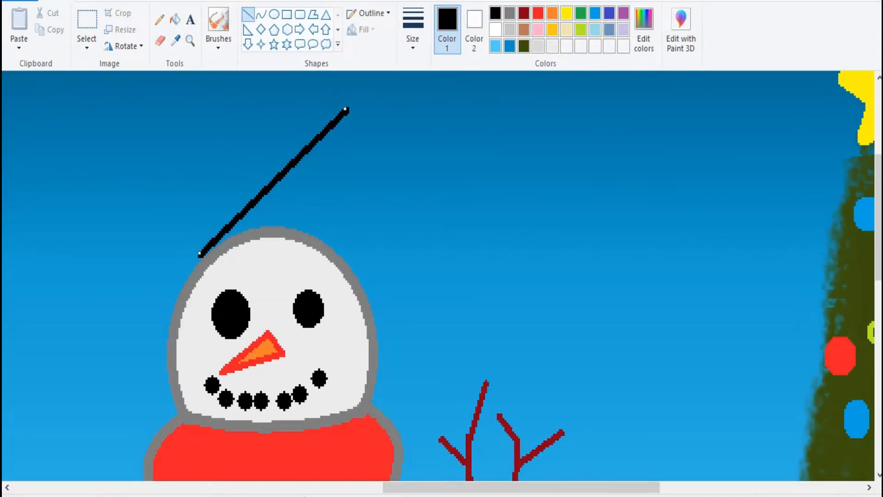
key("ctrl+z")
left_click(260, 15)
mouse_move(207, 253)
left_mouse_down()
mouse_move(309, 71)
mouse_move(352, 100)
left_mouse_up()
scroll(353, 100, "up", 3)
scroll(437, 276, "down", 3)
left_click_drag(276, 304, 222, 291)
- Draw the hat's drooping tip with one black curve down from the peak and a shorter one underneath
left_click_drag(353, 226, 460, 334)
mouse_move(444, 280)
left_mouse_down()
mouse_move(455, 282)
mouse_move(452, 297)
mouse_move(456, 276)
left_mouse_up()
mouse_move(459, 334)
left_mouse_down()
mouse_move(388, 293)
mouse_move(419, 304)
mouse_move(436, 363)
mouse_move(395, 302)
left_mouse_up()
key("ctrl+z")
mouse_move(423, 314)
left_mouse_down()
mouse_move(426, 304)
mouse_move(492, 362)
mouse_move(460, 335)
left_mouse_up()
left_click(487, 276)
- Add a white oval with a black outline at the end of the hat's tip as a pom-pom
left_click(274, 14)
left_click(495, 29)
left_click(496, 13)
left_click(474, 29)
left_click(447, 28)
- Draw a black curve from the right side of the head up to the underside of the hat's tip
left_click(261, 15)
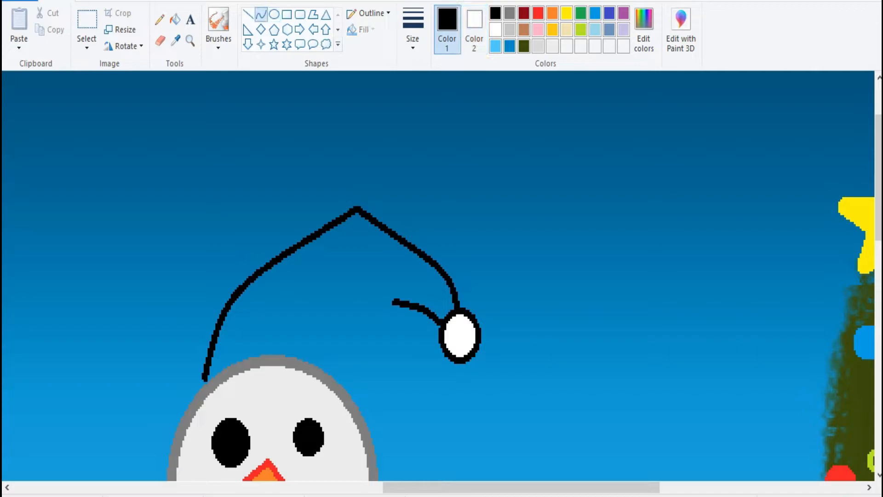
left_click_drag(354, 399, 413, 310)
left_click_drag(387, 358, 406, 385)
scroll(437, 276, "down", 2)
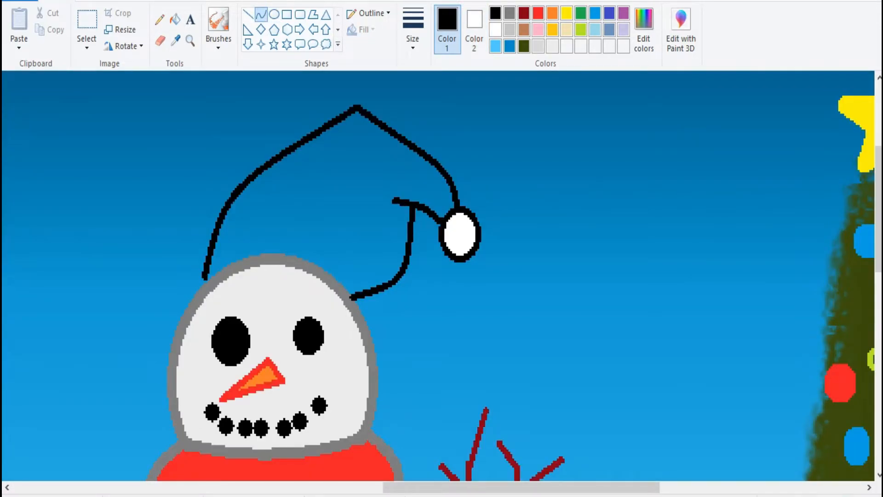
- Draw a black curve along the top of the snowman's head as the lower edge of the hat's brim
mouse_move(194, 286)
left_mouse_down()
mouse_move(259, 254)
mouse_move(297, 254)
mouse_move(354, 297)
left_mouse_up()
mouse_move(261, 284)
left_mouse_down()
mouse_move(256, 247)
mouse_move(273, 239)
left_mouse_up()
left_click_drag(192, 294, 202, 287)
left_click_drag(355, 287, 353, 291)
left_click(391, 322)
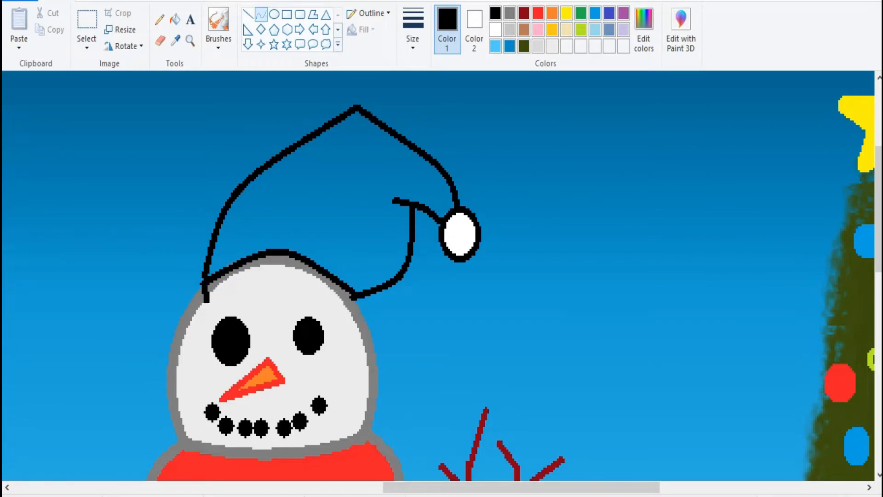
left_click_drag(207, 300, 324, 296)
key("ctrl+z")
key("ctrl+z")
- Draw a higher black arc across the hat, joining both ends of the lower curve, as the brim's upper edge
left_click_drag(204, 300, 353, 295)
left_click_drag(230, 262, 270, 217)
left_click_drag(338, 243, 338, 200)
- Fill the body of the snowman's hat with red, band by band, down to the brim
left_click(175, 19)
left_click(538, 13)
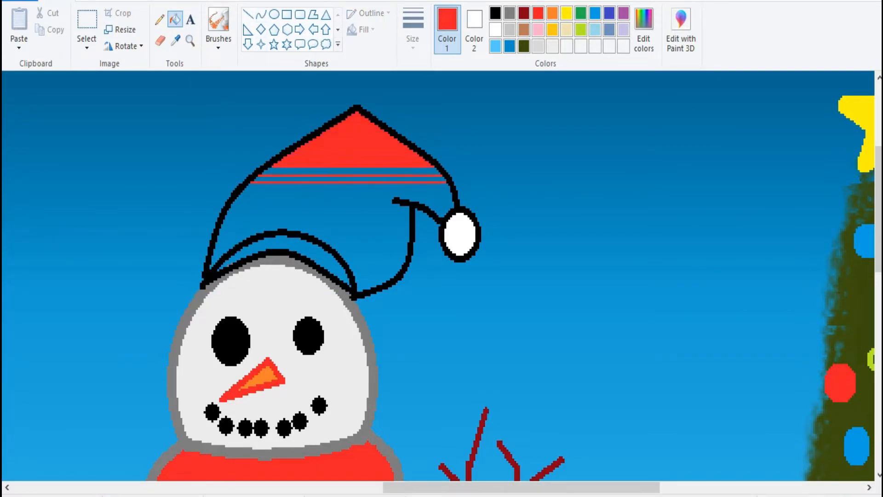
left_click(363, 193)
left_click(363, 186)
left_click(368, 203)
left_click(372, 221)
left_click(377, 242)
left_click(377, 255)
left_click(372, 230)
left_click(368, 216)
left_click(372, 208)
left_click(373, 200)
left_click(373, 198)
left_click(375, 239)
left_click(374, 245)
left_click(377, 249)
left_click(377, 260)
left_click(377, 264)
left_click(373, 275)
left_click(373, 279)
left_click(370, 283)
left_click(367, 288)
left_click(239, 232)
left_click(230, 242)
left_click(230, 234)
left_click(230, 239)
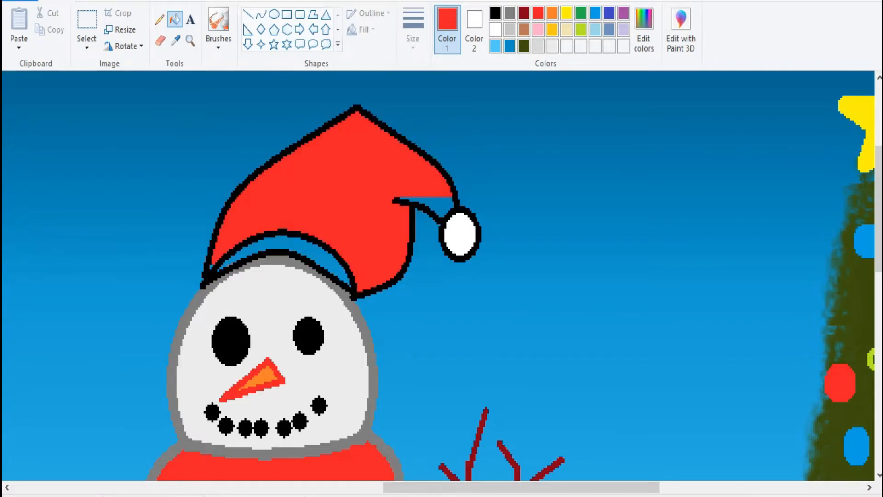
left_click(210, 268)
key("ctrl+z")
left_click(211, 268)
key("ctrl+z")
scroll(437, 276, "up", 4)
scroll(438, 276, "down", 4)
scroll(438, 276, "up", 1)
scroll(438, 276, "up", 1)
left_click(374, 339)
left_click(375, 352)
key("ctrl+z")
left_click(419, 358)
- Fill the brim of the snowman's hat with white, segment by segment along the arc
left_click(495, 30)
left_click(374, 339)
left_click(416, 355)
left_click(434, 366)
left_click(427, 361)
left_click(443, 374)
left_click(450, 381)
left_click(459, 390)
left_click(327, 354)
left_click(335, 350)
left_click(319, 358)
left_click(298, 373)
key("ctrl+z")
left_click(298, 371)
left_click(291, 378)
key("ctrl+z")
scroll(294, 373, "down", 2)
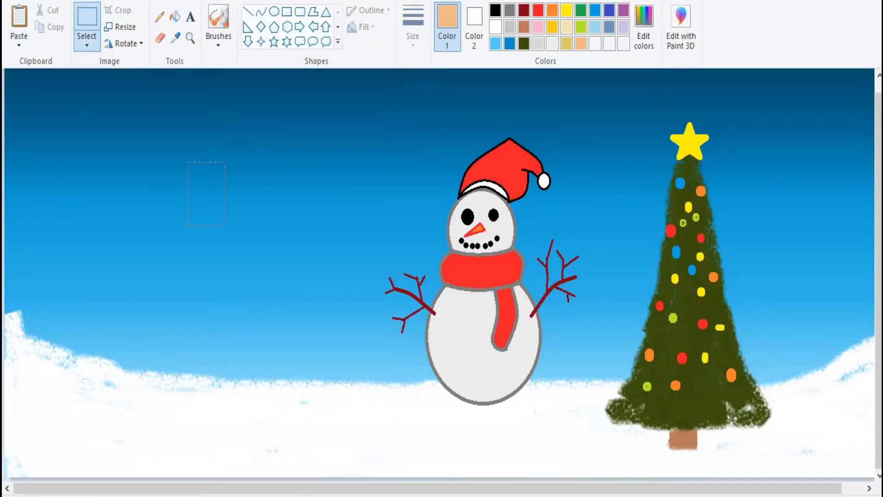
- Draw a filled peach oval in the sky to the left of the snowman as Santa's head
left_click(274, 12)
left_click_drag(181, 162, 257, 253)
left_click(474, 27)
left_click(580, 44)
left_click_drag(219, 207, 232, 194)
left_click(313, 207)
- Draw a solid red circle just below the peach head as Santa's upper body
left_click(538, 10)
left_click(447, 26)
left_click(538, 10)
left_click_drag(189, 246, 263, 320)
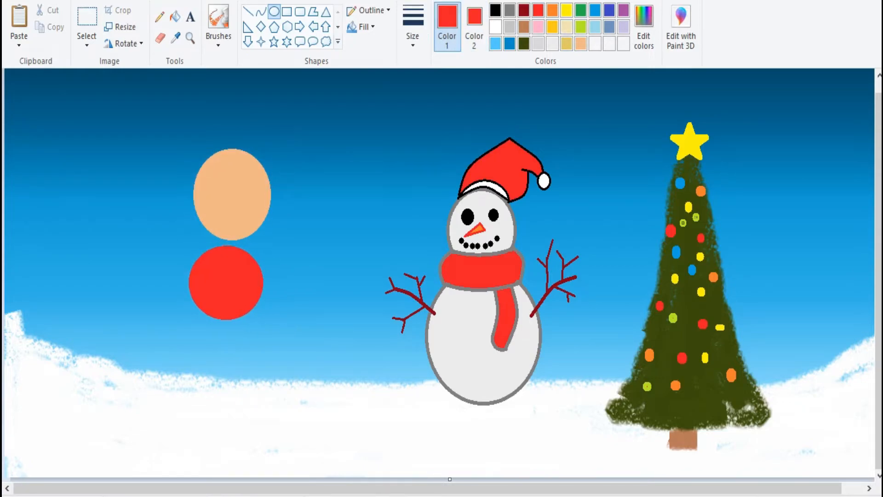
left_click_drag(227, 283, 236, 285)
- Draw a larger solid red circle overlapping the underside of the first one as Santa's lower body
left_click_drag(166, 314, 267, 421)
left_click_drag(216, 367, 237, 370)
left_click_drag(184, 315, 175, 304)
left_click_drag(233, 364, 237, 368)
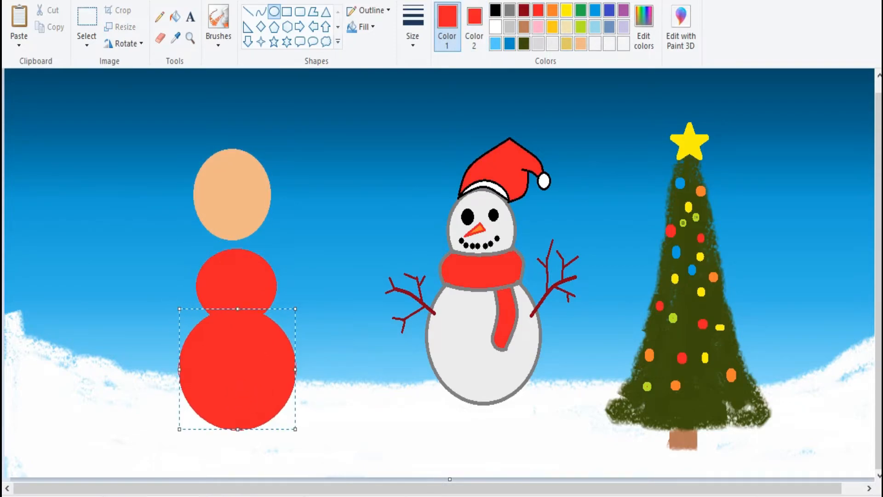
- Paint a fluffy white beard around the sides and chin of Santa's face with the crayon brush
left_click(218, 36)
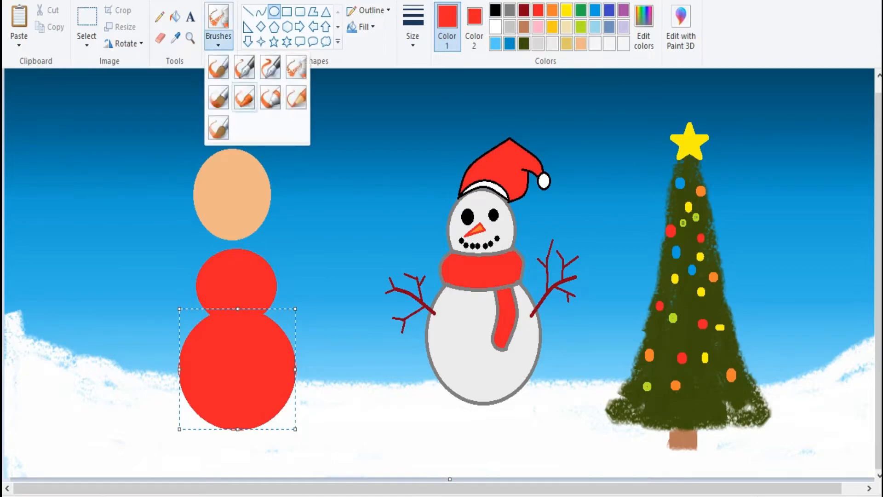
left_click(244, 97)
left_click(495, 26)
left_click(413, 32)
left_click(412, 89)
mouse_move(191, 197)
left_mouse_down()
mouse_move(210, 238)
mouse_move(197, 227)
mouse_move(272, 207)
mouse_move(276, 195)
left_mouse_up()
mouse_move(199, 237)
left_mouse_down()
mouse_move(231, 260)
mouse_move(263, 234)
mouse_move(209, 256)
left_mouse_up()
left_click_drag(265, 241, 215, 263)
left_click_drag(188, 225, 190, 188)
key("ctrl+z")
left_click_drag(188, 223, 188, 209)
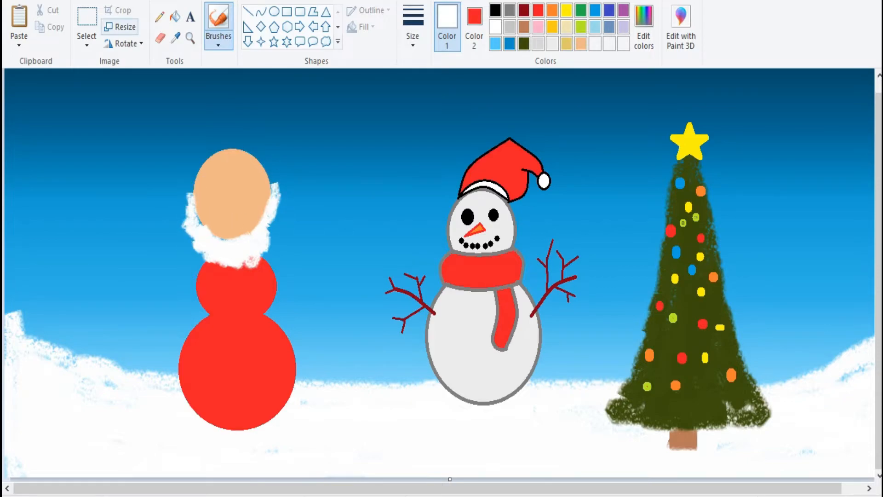
left_click_drag(213, 264, 226, 238)
- Paint white hair over the top and sides of Santa's head and thicken the beard up to the moustache
mouse_move(207, 168)
left_mouse_down()
mouse_move(203, 143)
mouse_move(260, 137)
mouse_move(272, 165)
mouse_move(258, 142)
mouse_move(209, 150)
mouse_move(266, 164)
left_mouse_up()
key("ctrl+z")
key("ctrl+z")
mouse_move(206, 156)
left_mouse_down()
mouse_move(267, 161)
mouse_move(266, 146)
mouse_move(213, 144)
mouse_move(261, 139)
left_mouse_up()
mouse_move(273, 169)
left_mouse_down()
mouse_move(273, 189)
mouse_move(208, 158)
mouse_move(190, 195)
left_mouse_up()
left_click_drag(211, 158, 256, 157)
mouse_move(208, 224)
left_mouse_down()
mouse_move(244, 218)
mouse_move(236, 230)
left_mouse_up()
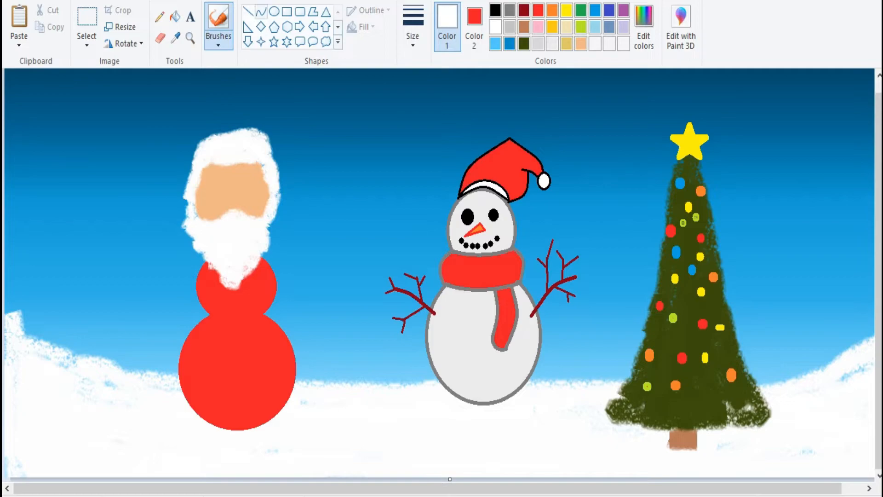
- Set the secondary color to white and draw two straight red lines joining Santa's upper and lower body circles on both sides
left_click(248, 11)
left_click(474, 27)
left_click(495, 27)
left_click(447, 27)
left_click(538, 11)
left_click_drag(274, 277, 292, 351)
left_click_drag(198, 275, 186, 342)
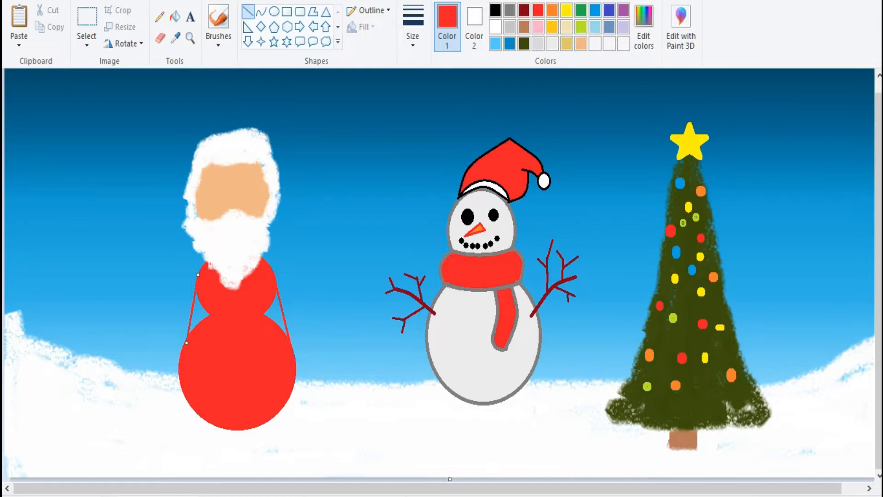
- Paint the gaps between the body circles red and add a raised left arm and a lowered right arm
left_click(244, 97)
left_click_drag(269, 299, 286, 332)
mouse_move(203, 299)
left_mouse_down()
mouse_move(191, 276)
mouse_move(187, 322)
mouse_move(184, 272)
mouse_move(169, 274)
mouse_move(168, 253)
mouse_move(181, 332)
left_mouse_up()
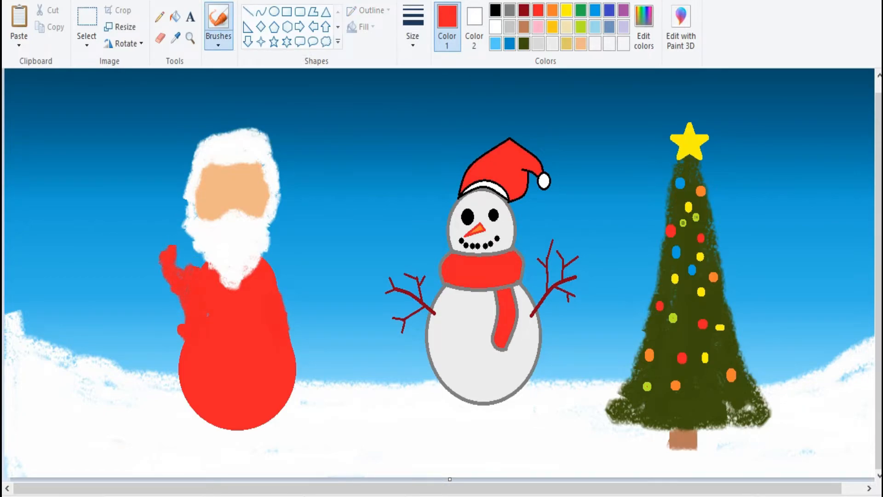
mouse_move(271, 262)
left_mouse_down()
mouse_move(294, 321)
mouse_move(296, 358)
mouse_move(262, 246)
left_mouse_up()
left_click_drag(300, 323, 302, 357)
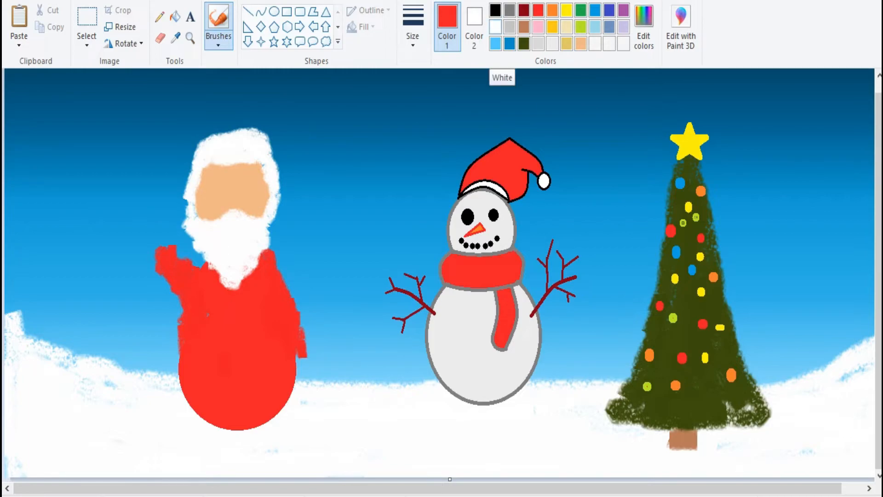
- Mix a light gray and paint a curved fur hem along the bottom of Santa's red coat
left_click(643, 27)
left_click_drag(581, 138, 582, 153)
left_click(322, 347)
mouse_move(188, 415)
left_mouse_down()
mouse_move(272, 433)
mouse_move(239, 429)
left_mouse_up()
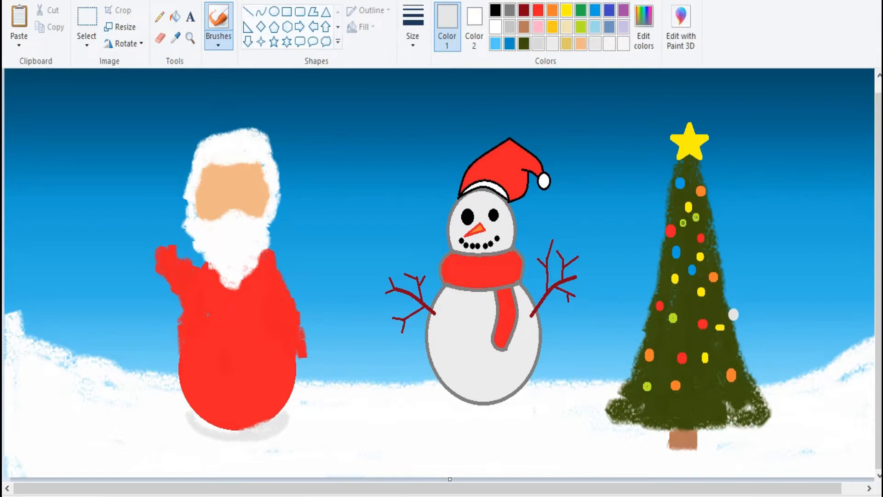
mouse_move(184, 397)
left_mouse_down()
mouse_move(214, 423)
mouse_move(235, 427)
mouse_move(291, 401)
left_mouse_up()
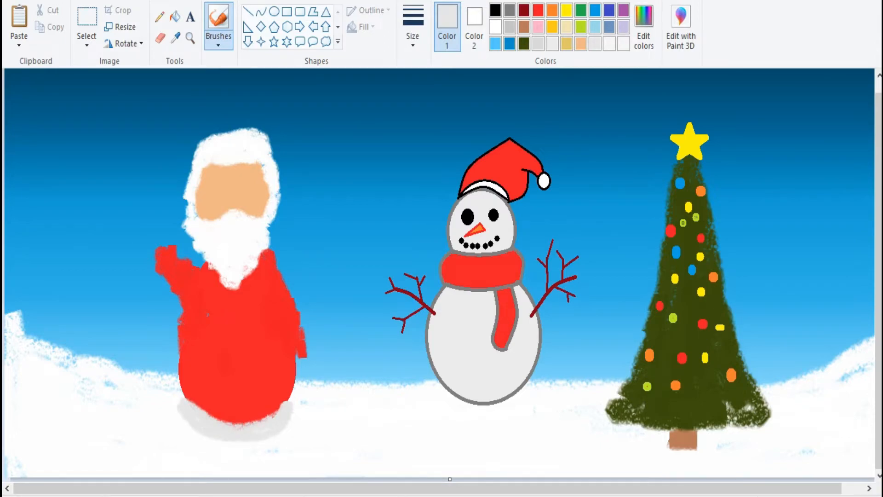
mouse_move(244, 421)
left_mouse_down()
mouse_move(181, 391)
mouse_move(228, 420)
mouse_move(282, 406)
left_mouse_up()
- Smooth the right sleeve with red and paint white gloves at the ends of both of Santa's arms
left_click(538, 10)
left_click_drag(276, 258, 303, 330)
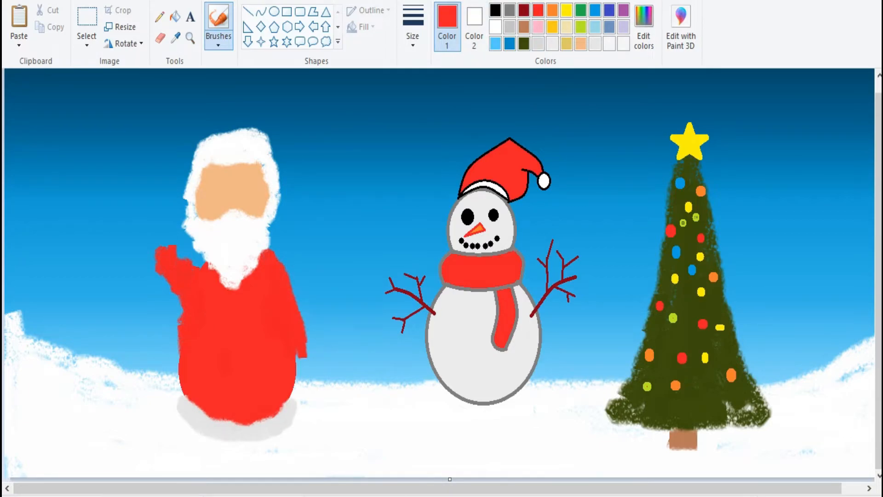
left_click(495, 26)
left_click_drag(298, 356, 301, 371)
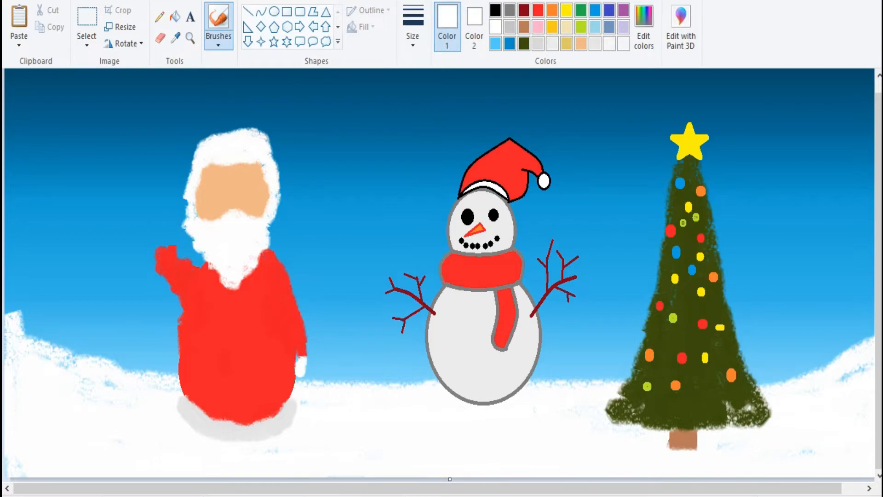
mouse_move(159, 246)
left_mouse_down()
mouse_move(184, 251)
mouse_move(168, 244)
mouse_move(151, 285)
mouse_move(176, 293)
left_mouse_up()
- Paint two short red trouser legs beneath the gray hem of Santa's coat
left_click(538, 10)
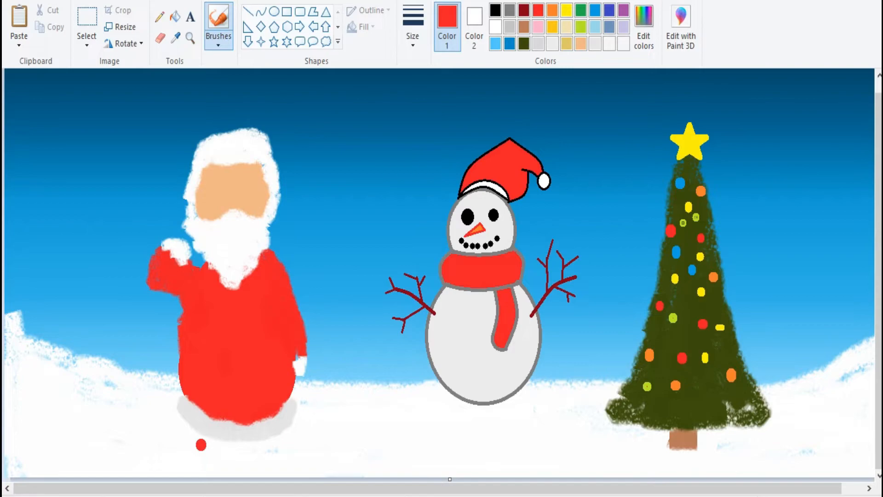
mouse_move(201, 445)
left_mouse_down()
mouse_move(214, 450)
mouse_move(193, 470)
mouse_move(212, 448)
mouse_move(202, 460)
mouse_move(221, 462)
mouse_move(267, 449)
mouse_move(274, 456)
mouse_move(256, 442)
mouse_move(275, 441)
left_mouse_up()
key("ctrl+z")
key("ctrl+z")
mouse_move(225, 453)
left_mouse_down()
mouse_move(216, 451)
mouse_move(230, 446)
left_mouse_up()
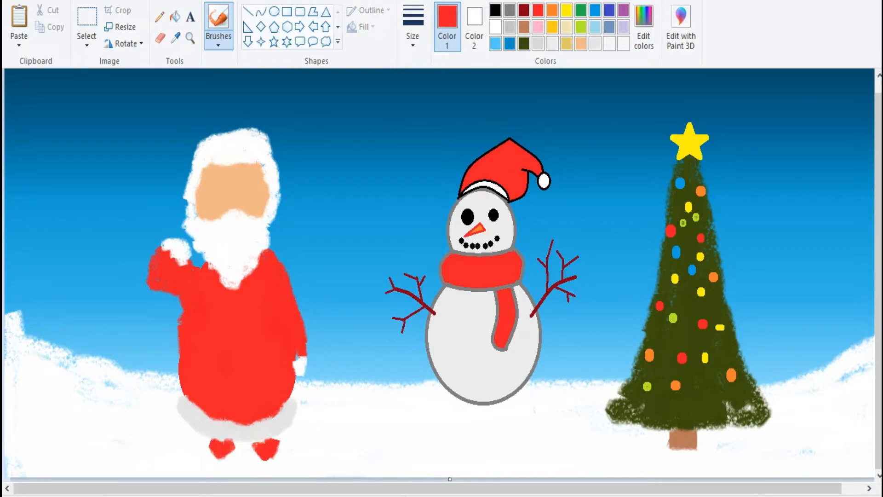
- Paint a red hat with its tip bending left on Santa's head and add a white, black-outlined oval pom-pom
mouse_move(202, 148)
left_mouse_down()
mouse_move(215, 136)
mouse_move(266, 141)
mouse_move(197, 156)
mouse_move(270, 153)
mouse_move(216, 140)
left_mouse_up()
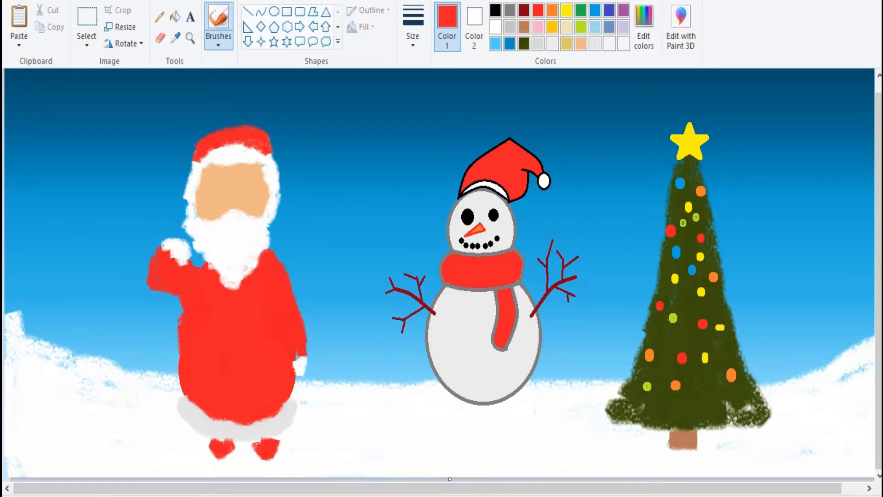
mouse_move(269, 154)
left_mouse_down()
mouse_move(186, 124)
mouse_move(235, 115)
left_mouse_up()
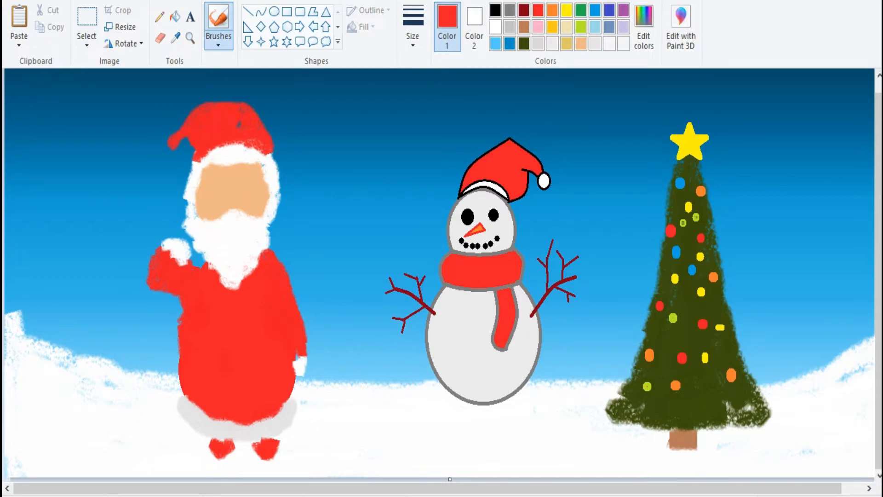
left_click(495, 10)
left_click(274, 11)
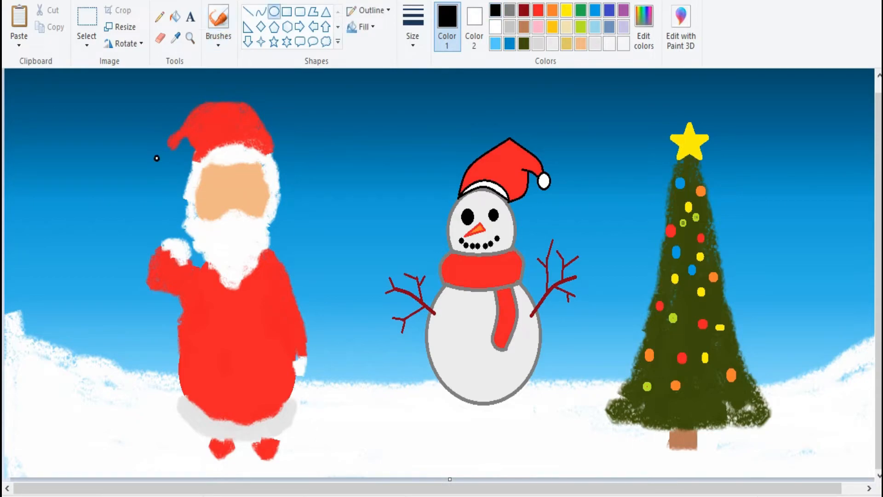
left_click_drag(155, 160, 177, 134)
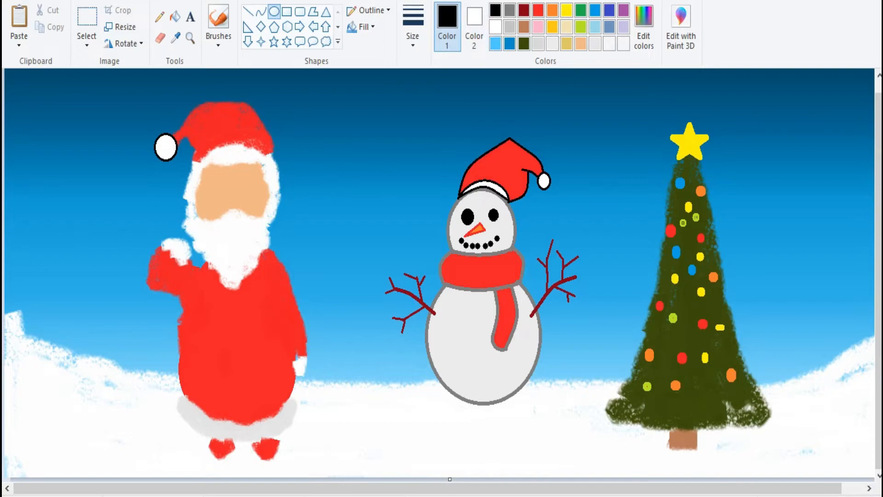
- Paint a light gray fur strip down the front of Santa's coat from below the beard to the hem
left_click(219, 21)
left_click(538, 43)
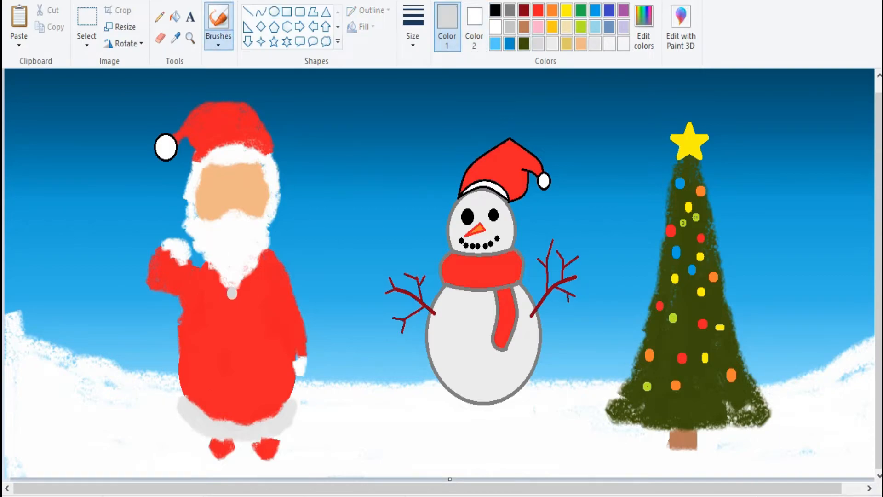
mouse_move(236, 299)
left_mouse_down()
mouse_move(236, 421)
mouse_move(241, 306)
mouse_move(228, 407)
mouse_move(246, 365)
left_mouse_up()
key("ctrl+z")
mouse_move(234, 307)
left_mouse_down()
mouse_move(236, 401)
mouse_move(235, 312)
mouse_move(245, 416)
left_mouse_up()
mouse_move(234, 376)
left_mouse_down()
mouse_move(228, 417)
mouse_move(231, 368)
left_mouse_up()
left_click_drag(231, 368, 245, 419)
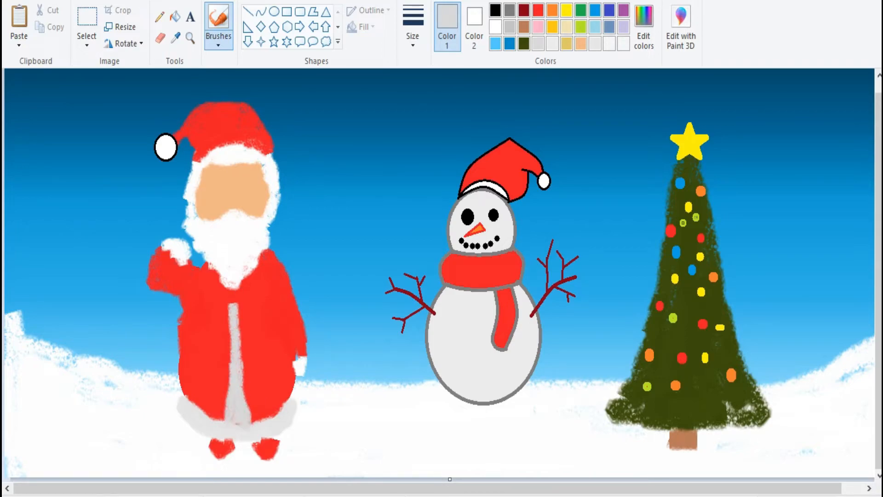
left_click_drag(233, 303, 239, 329)
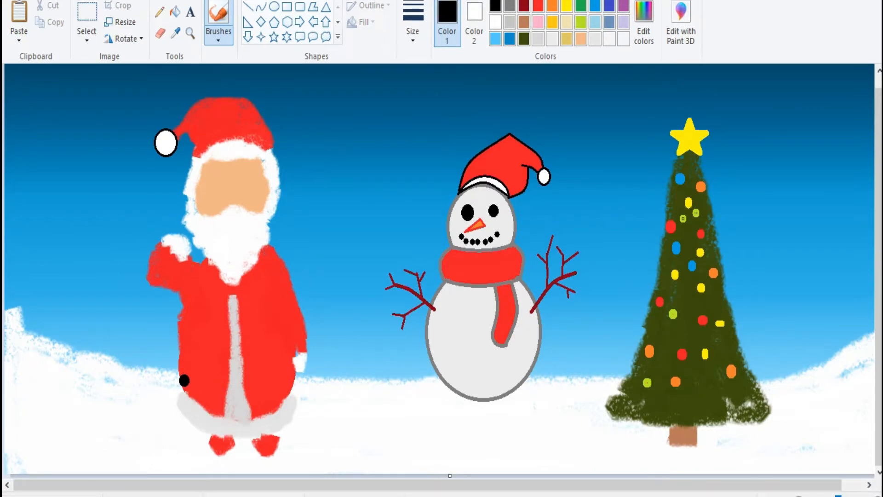
- Paint a curved black belt across the lower part of Santa's coat
mouse_move(184, 380)
left_mouse_down()
mouse_move(275, 383)
mouse_move(289, 374)
mouse_move(241, 395)
mouse_move(184, 380)
mouse_move(294, 372)
mouse_move(183, 377)
left_mouse_up()
left_click_drag(295, 375, 288, 368)
left_click_drag(192, 378, 269, 383)
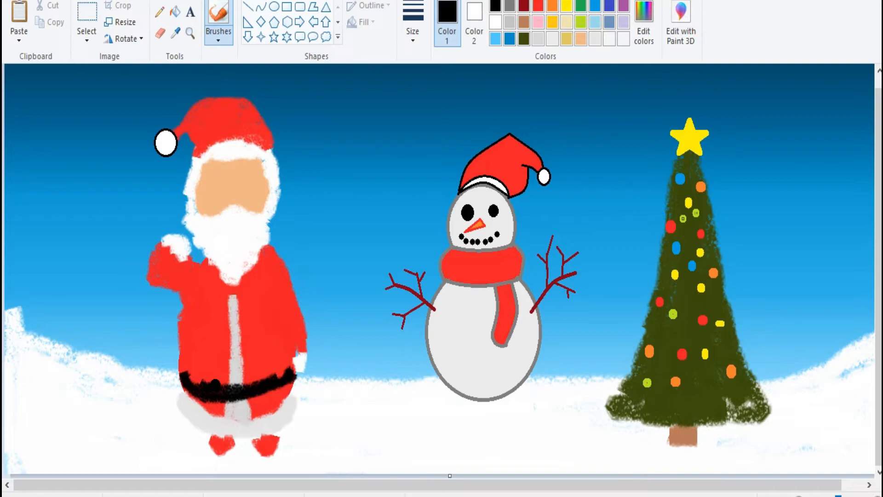
- Paint black boots beneath Santa's red trouser legs, undoing the unwanted strokes
mouse_move(210, 461)
left_mouse_down()
mouse_move(186, 450)
mouse_move(184, 459)
mouse_move(216, 464)
mouse_move(302, 463)
mouse_move(271, 465)
left_mouse_up()
key("ctrl+z")
key("ctrl+z")
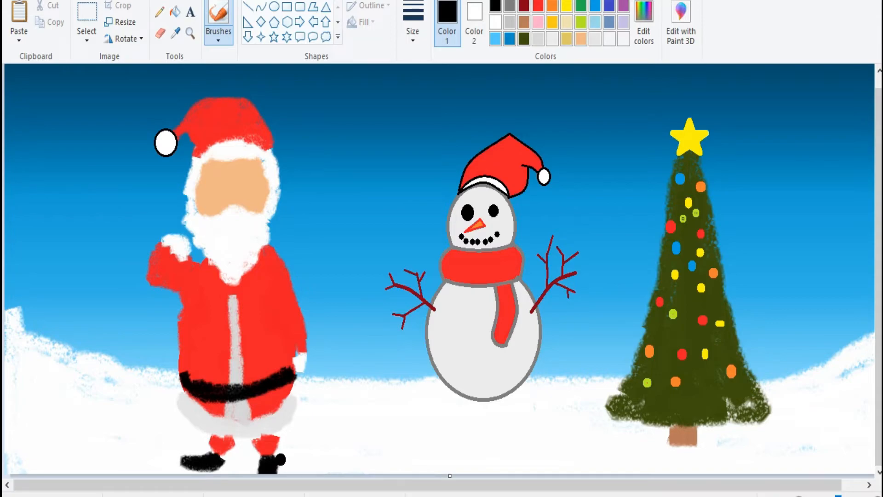
- Paint white eyebrows with a thinner brush and add two small white ovals as eyes on Santa's face
left_click(496, 22)
left_click(412, 33)
left_click(420, 108)
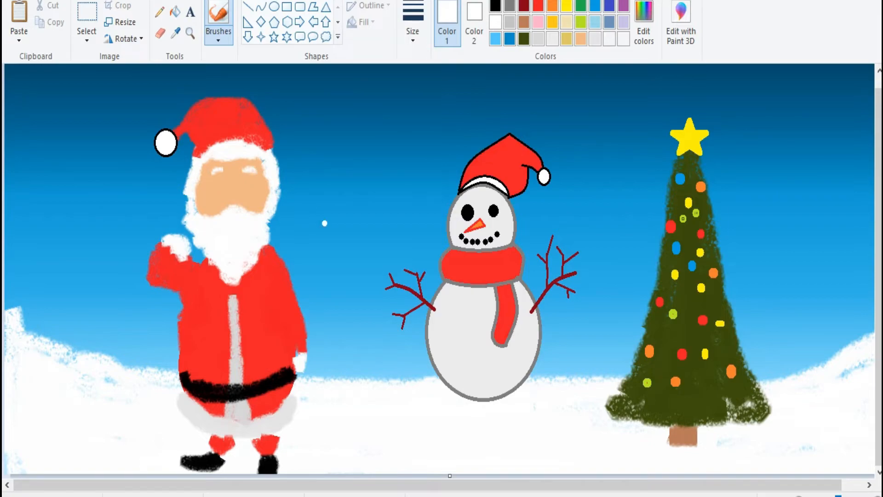
left_click(274, 6)
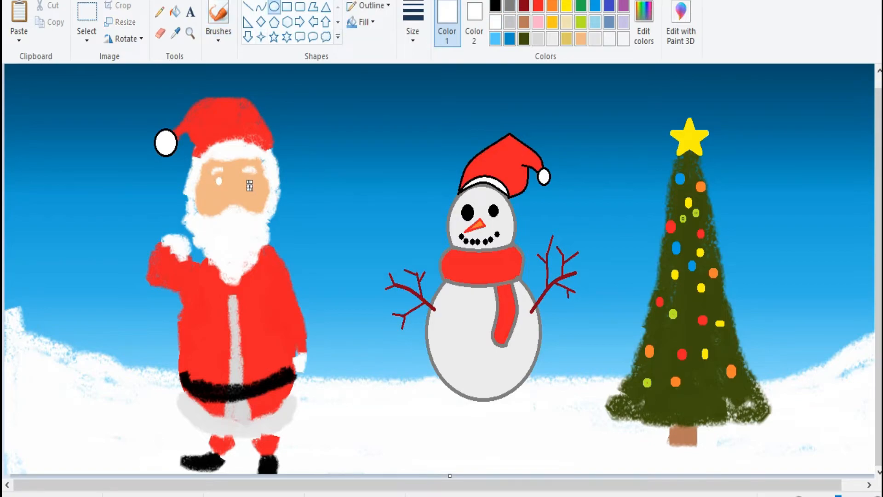
mouse_move(247, 176)
left_mouse_down()
mouse_move(252, 187)
mouse_move(248, 180)
left_mouse_up()
- Add black pupils, outline Santa's hat, hair and face in black, and draw the moustache's outline
key("ctrl+Page_Up")
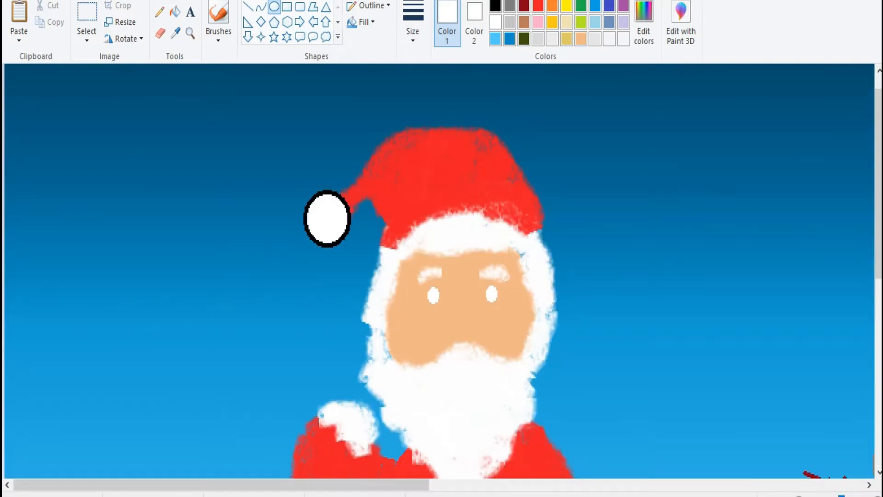
left_click(218, 40)
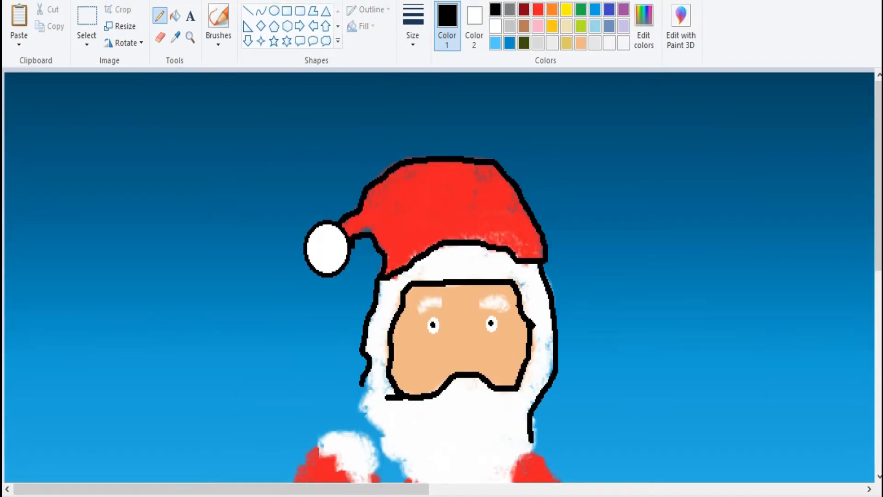
mouse_move(400, 416)
left_mouse_down()
mouse_move(461, 394)
mouse_move(507, 417)
mouse_move(526, 416)
left_mouse_up()
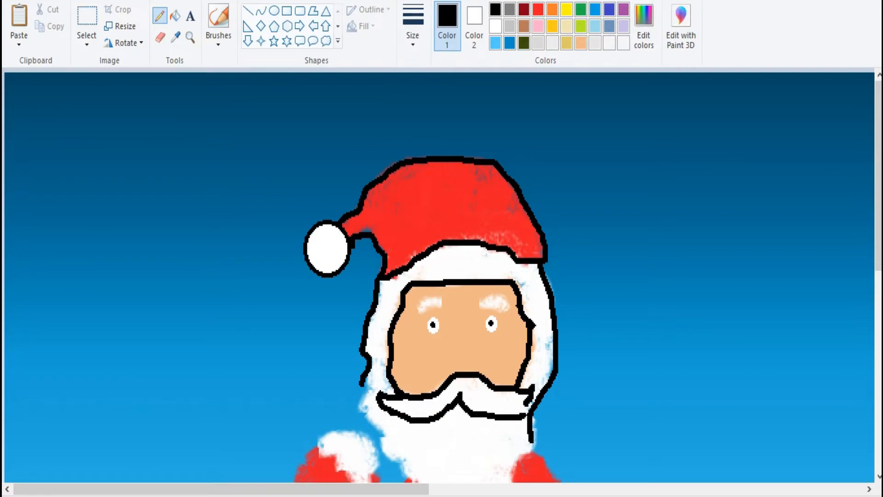
- Outline Santa's beard and raised glove in black, following the beard down to its pointed tip
left_click_drag(362, 377, 410, 481)
left_click_drag(534, 441, 516, 476)
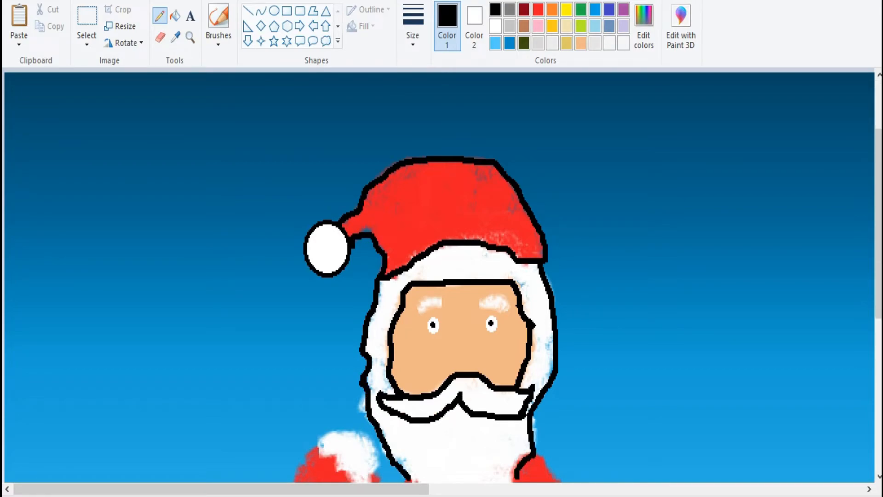
scroll(516, 476, "down", 2)
mouse_move(408, 377)
left_mouse_down()
mouse_move(432, 398)
mouse_move(497, 396)
mouse_move(521, 370)
mouse_move(383, 373)
mouse_move(353, 329)
mouse_move(320, 354)
mouse_move(348, 373)
mouse_move(373, 374)
left_mouse_up()
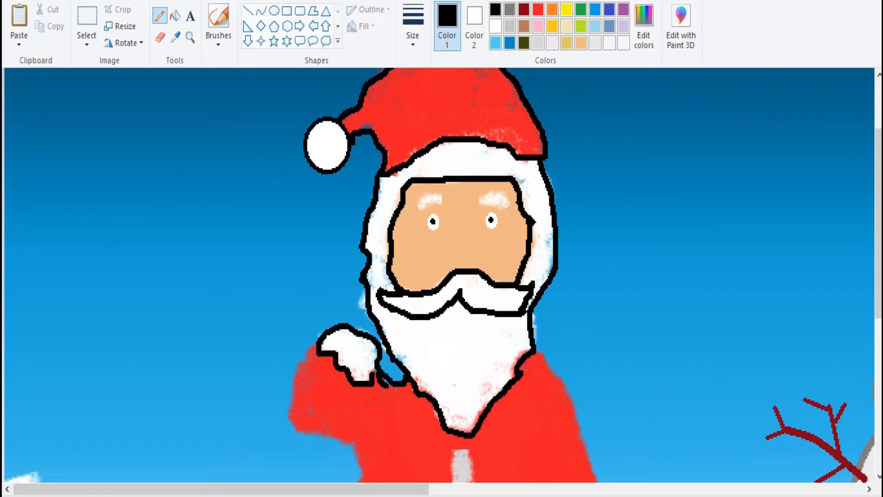
- Outline Santa's coat, sleeves, lowered glove and grey front trim in black, undoing the unwanted stroke
mouse_move(536, 347)
left_mouse_down()
mouse_move(581, 423)
mouse_move(595, 481)
left_mouse_up()
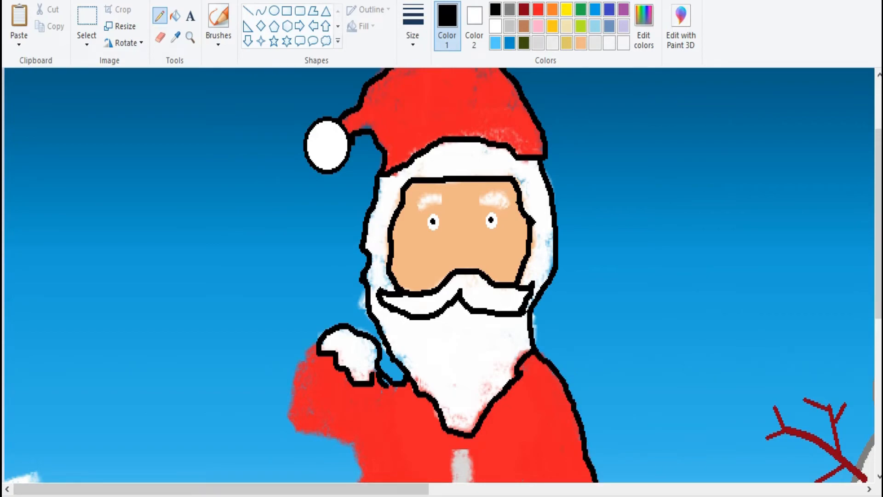
scroll(595, 460, "down", 2)
scroll(595, 414, "up", 1)
mouse_move(596, 364)
left_mouse_down()
mouse_move(608, 402)
mouse_move(603, 480)
mouse_move(584, 473)
mouse_move(589, 437)
left_mouse_up()
scroll(590, 437, "down", 5)
mouse_move(588, 278)
left_mouse_down()
mouse_move(526, 365)
mouse_move(486, 369)
mouse_move(585, 296)
mouse_move(552, 346)
mouse_move(496, 369)
mouse_move(471, 159)
left_mouse_up()
key("ctrl+z")
mouse_move(466, 121)
left_mouse_down()
mouse_move(451, 326)
mouse_move(440, 365)
mouse_move(372, 322)
mouse_move(354, 266)
mouse_move(360, 135)
mouse_move(340, 110)
mouse_move(300, 99)
mouse_move(289, 70)
left_mouse_up()
scroll(290, 92, "up", 3)
left_click_drag(289, 277, 308, 233)
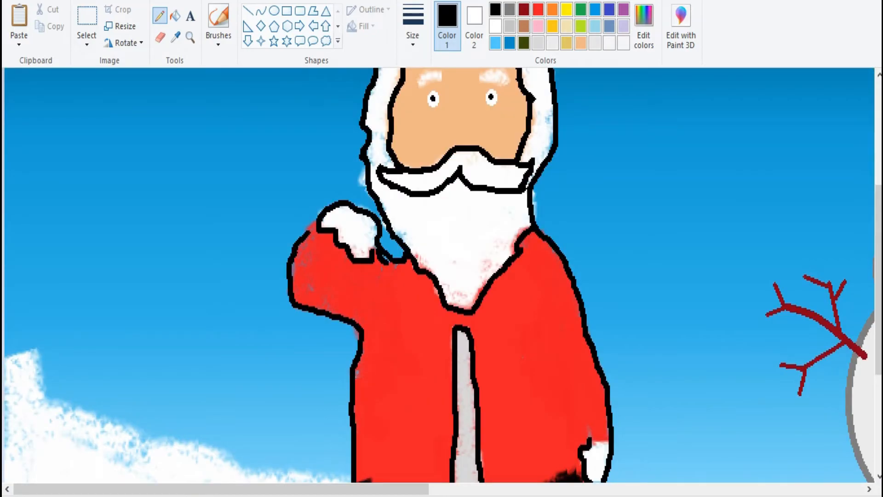
- Outline the coat's grey hem and both red trouser legs in black
scroll(439, 275, "down", 3)
mouse_move(354, 317)
left_mouse_down()
mouse_move(359, 355)
mouse_move(397, 393)
mouse_move(467, 404)
mouse_move(536, 403)
mouse_move(581, 360)
mouse_move(583, 327)
left_mouse_up()
mouse_move(417, 403)
left_mouse_down()
mouse_move(423, 427)
mouse_move(360, 442)
mouse_move(442, 456)
mouse_move(468, 410)
mouse_move(518, 442)
left_mouse_up()
left_click_drag(543, 403, 549, 440)
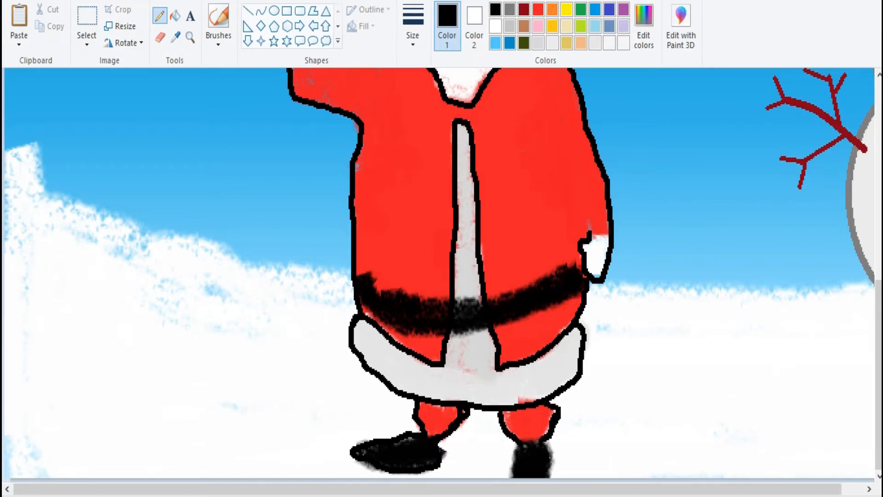
scroll(439, 273, "down", 1)
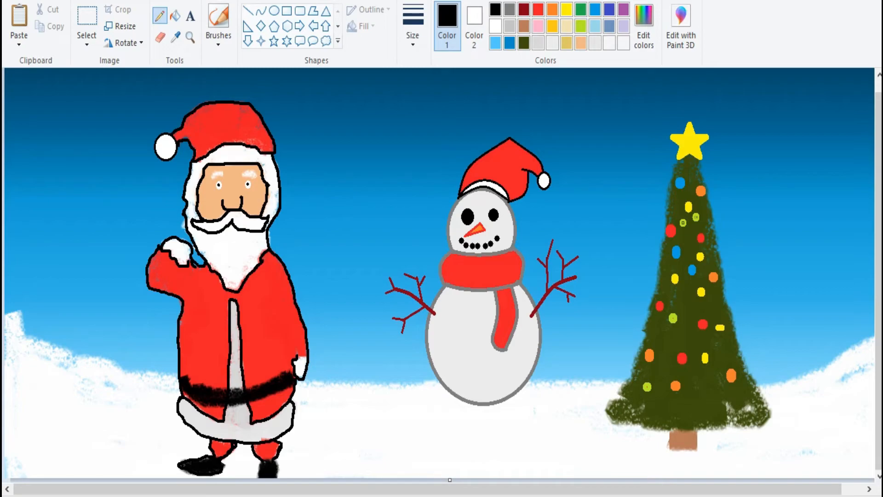
- Paint a lime green sack behind Santa's back with the brush, reaching from his raised glove to the snow, undoing unwanted strokes
left_click(219, 41)
left_click(244, 97)
left_click(580, 26)
mouse_move(185, 226)
left_mouse_down()
mouse_move(149, 234)
mouse_move(126, 297)
mouse_move(116, 370)
mouse_move(152, 382)
left_mouse_up()
key("ctrl+z")
mouse_move(185, 225)
left_mouse_down()
mouse_move(127, 263)
mouse_move(121, 399)
mouse_move(154, 419)
mouse_move(176, 410)
left_mouse_up()
left_click(413, 32)
left_click(442, 158)
mouse_move(138, 354)
left_mouse_down()
mouse_move(117, 396)
mouse_move(115, 382)
mouse_move(152, 313)
mouse_move(170, 400)
mouse_move(166, 322)
mouse_move(122, 266)
mouse_move(168, 224)
mouse_move(144, 276)
mouse_move(161, 306)
mouse_move(147, 405)
left_mouse_up()
key("ctrl+z")
key("ctrl+z")
mouse_move(125, 335)
left_mouse_down()
mouse_move(145, 352)
mouse_move(111, 322)
mouse_move(144, 409)
mouse_move(174, 386)
mouse_move(163, 306)
mouse_move(121, 313)
mouse_move(111, 269)
mouse_move(170, 292)
mouse_move(177, 311)
left_mouse_up()
- Fill in the sack's lime green beside the coat and around the raised glove, using a thinner brush for the small gap
left_click(413, 28)
left_click(440, 158)
mouse_move(175, 358)
left_mouse_down()
mouse_move(167, 413)
mouse_move(146, 251)
mouse_move(163, 234)
mouse_move(178, 240)
mouse_move(139, 270)
mouse_move(145, 278)
mouse_move(154, 235)
mouse_move(149, 265)
mouse_move(180, 306)
mouse_move(196, 248)
mouse_move(203, 265)
left_mouse_up()
key("ctrl+z")
key("ctrl+z")
left_click(413, 27)
left_click(435, 65)
left_click_drag(176, 236, 197, 258)
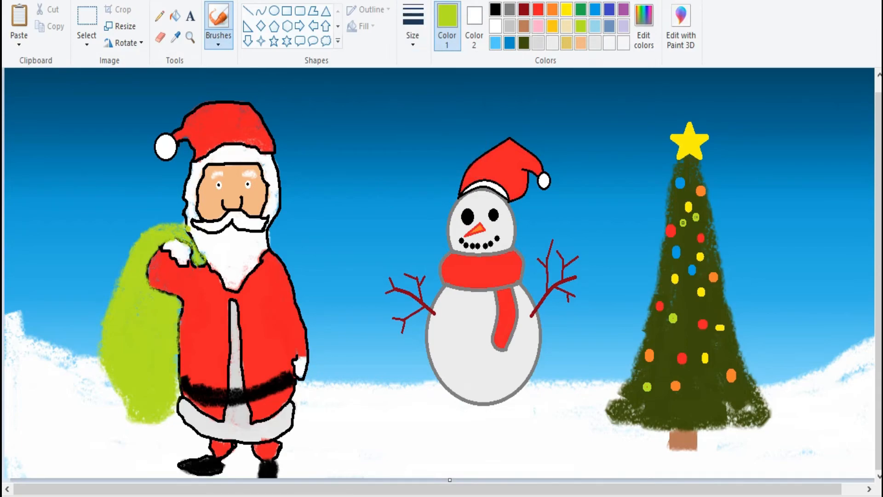
left_click(174, 16)
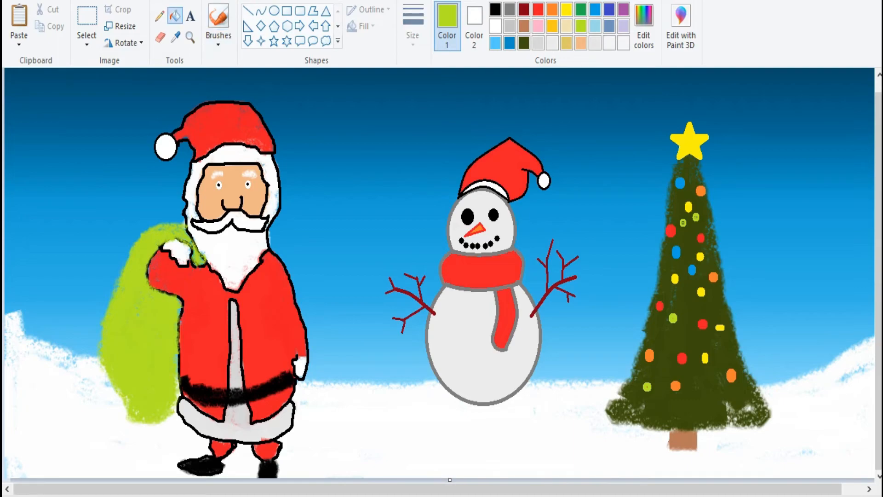
- Outline the lime green sack in black with the pencil, from Santa's neck around to the coat's hem
left_click(217, 41)
left_click(160, 17)
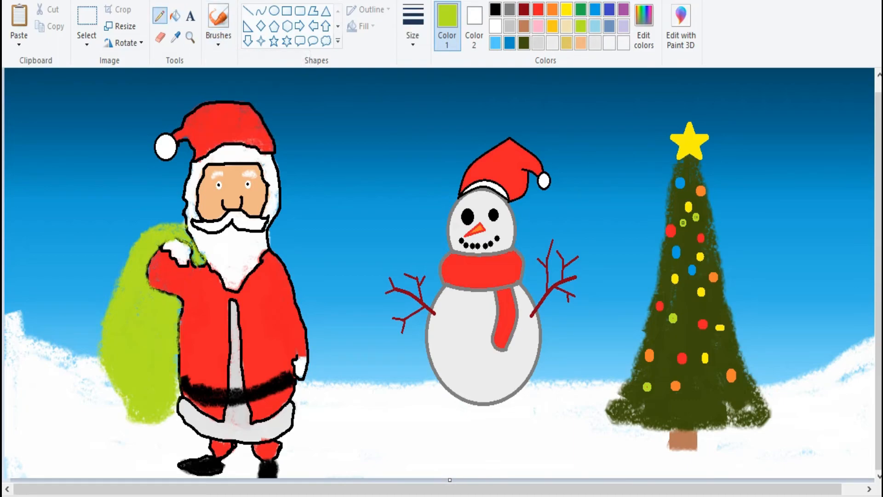
left_click(495, 10)
scroll(439, 273, "up", 1)
scroll(440, 273, "down", 8)
mouse_move(348, 229)
left_mouse_down()
mouse_move(329, 361)
mouse_move(237, 335)
mouse_move(193, 230)
mouse_move(237, 71)
left_mouse_up()
scroll(237, 70, "up", 5)
mouse_move(233, 381)
left_mouse_down()
mouse_move(265, 314)
mouse_move(366, 280)
mouse_move(403, 354)
mouse_move(369, 322)
mouse_move(309, 333)
mouse_move(292, 362)
mouse_move(361, 478)
left_mouse_up()
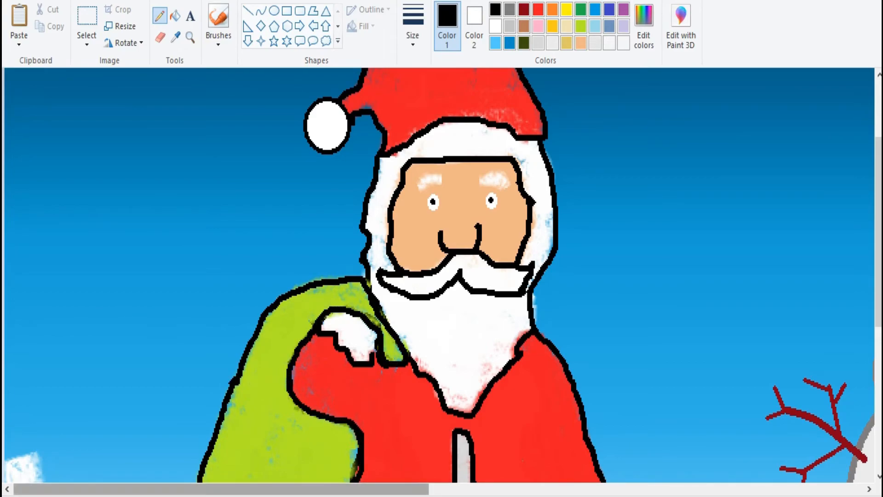
scroll(356, 294, "down", 5)
left_click_drag(354, 285, 359, 353)
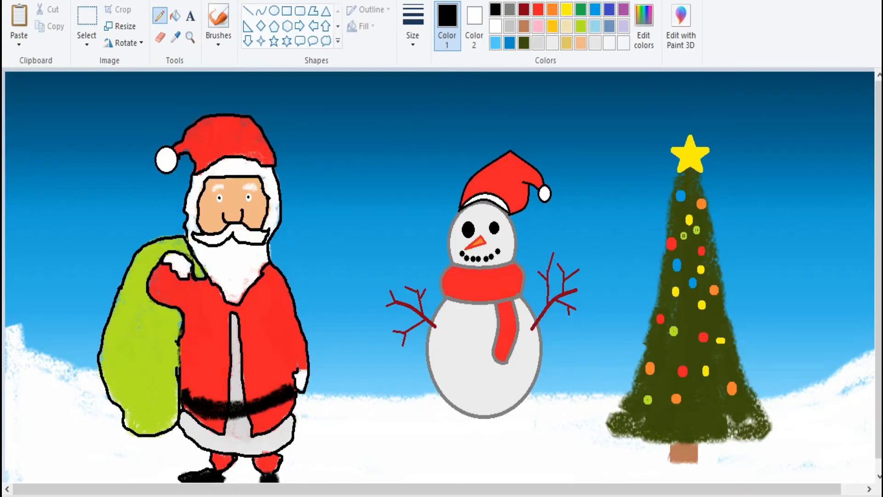
- Try to touch up the outlined sack with lime green brush strokes
scroll(440, 276, "up", 1)
scroll(440, 276, "down", 1)
scroll(440, 276, "up", 1)
scroll(439, 276, "down", 6)
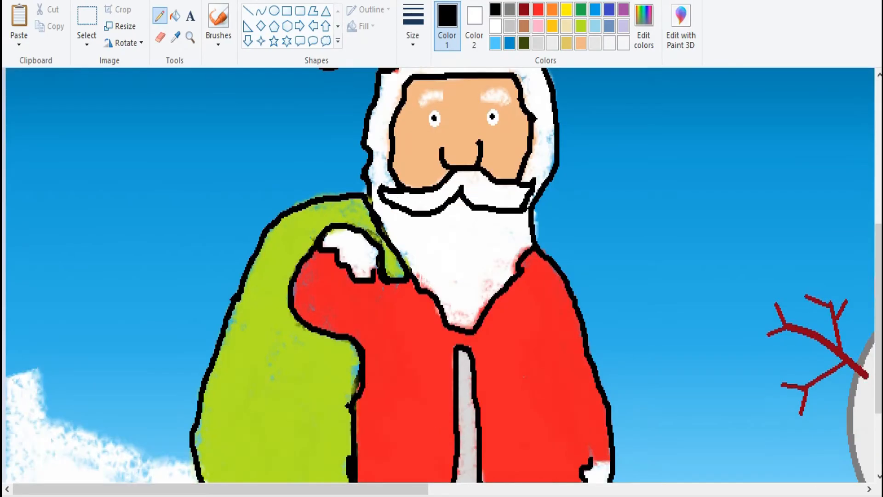
left_click(581, 26)
left_click(219, 17)
mouse_move(251, 335)
left_mouse_down()
mouse_move(250, 364)
mouse_move(201, 204)
left_mouse_up()
key("ctrl+z")
key("ctrl+z")
mouse_move(238, 329)
left_mouse_down()
mouse_move(214, 298)
mouse_move(196, 243)
left_mouse_up()
key("ctrl+z")
key("ctrl+z")
scroll(288, 254, "down", 1)
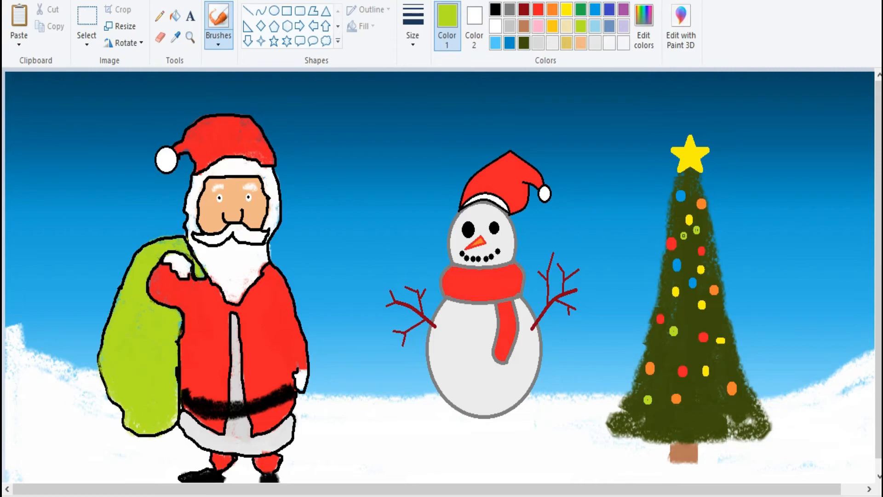
- Draw a straight black vertical line down the middle of the coat's grey front trim to the hem
left_click(248, 10)
left_click(495, 9)
left_click_drag(234, 314, 235, 454)
key("Escape")
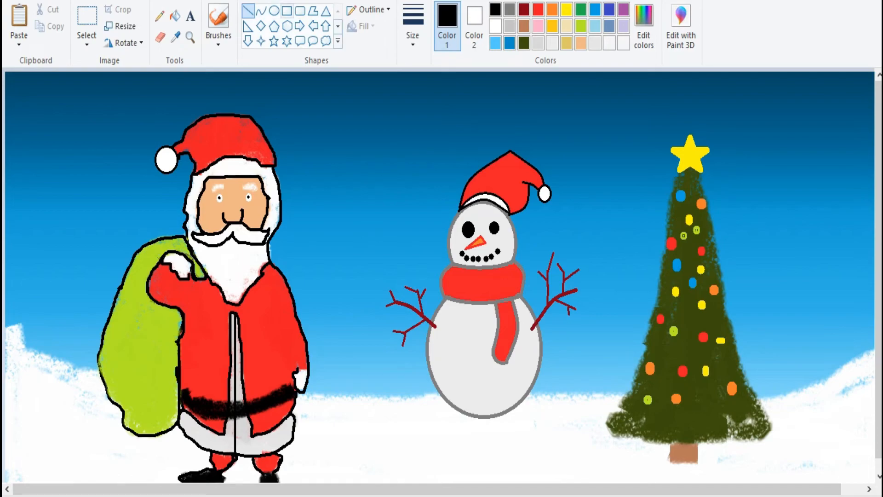
- Draw an unfilled black oval around each of Santa's eyes
left_click(274, 10)
left_click(363, 26)
left_click(365, 61)
scroll(439, 276, "up", 1)
mouse_move(428, 335)
left_mouse_down()
mouse_move(442, 316)
mouse_move(435, 325)
mouse_move(500, 314)
left_mouse_up()
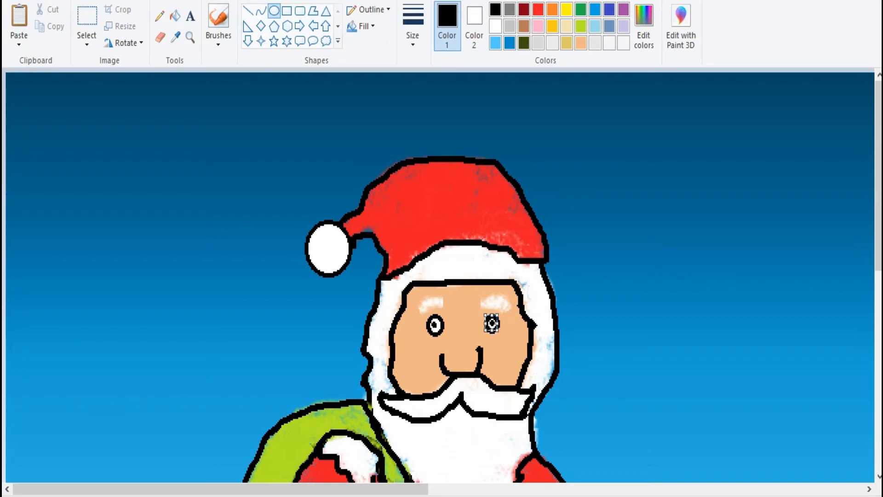
- Draw a black curved chin line beneath the moustache and fill the enclosed area with the face's skin colour
scroll(492, 326, "down", 1)
left_click(260, 10)
mouse_move(216, 251)
left_mouse_down()
mouse_move(246, 251)
mouse_move(231, 264)
mouse_move(231, 256)
left_mouse_up()
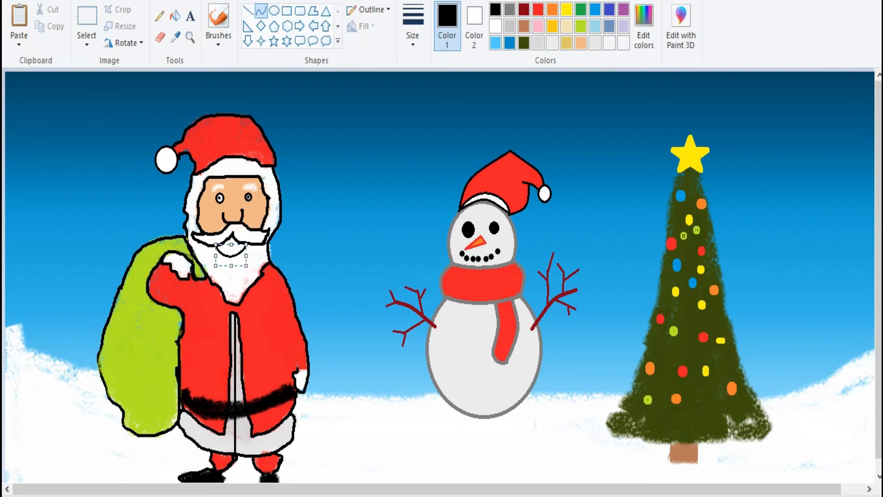
left_click(175, 37)
left_click(233, 198)
left_click(175, 16)
left_click(231, 251)
scroll(231, 251, "up", 1)
left_click(219, 16)
left_click(477, 424)
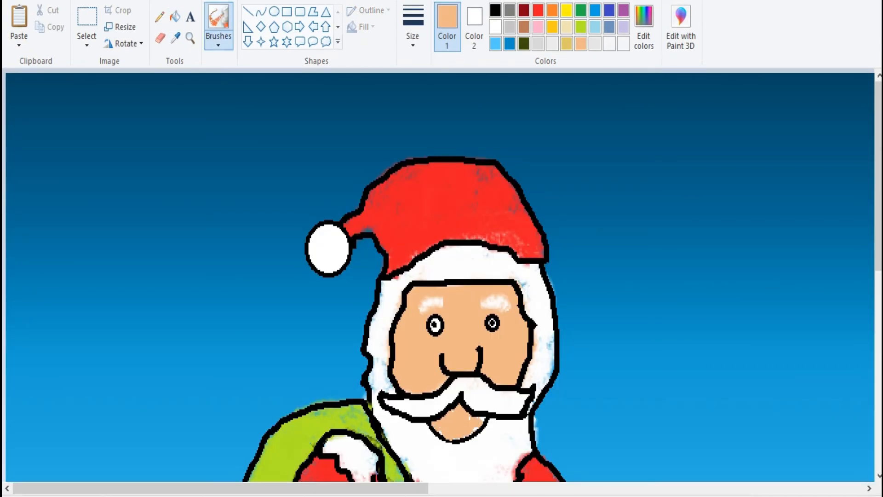
- Draw red lips beneath the moustache with a thinner pencil, undoing the unwanted strokes
left_click(538, 10)
mouse_move(443, 431)
left_mouse_down()
mouse_move(477, 415)
mouse_move(436, 427)
mouse_move(473, 419)
mouse_move(443, 427)
mouse_move(469, 427)
left_mouse_up()
key("ctrl+z")
left_click(218, 44)
left_click(159, 17)
left_click(438, 424)
key("ctrl+z")
left_click(413, 38)
left_click(436, 66)
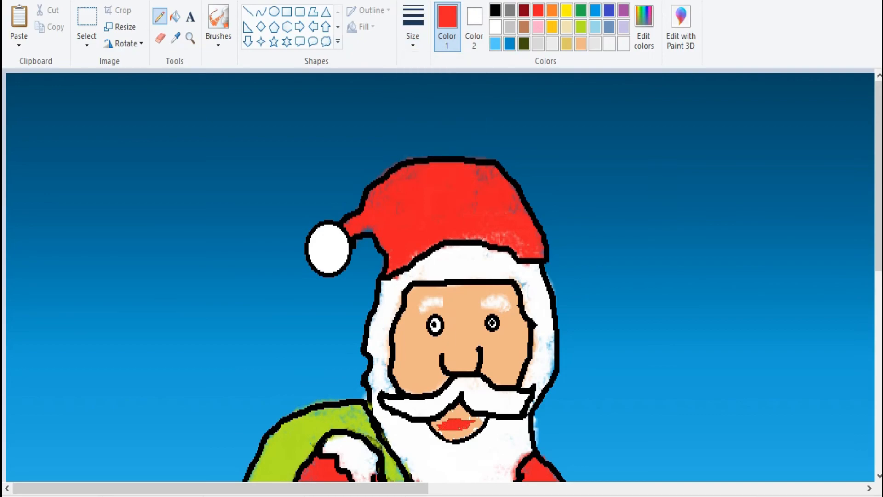
key("ctrl+Page_Down")
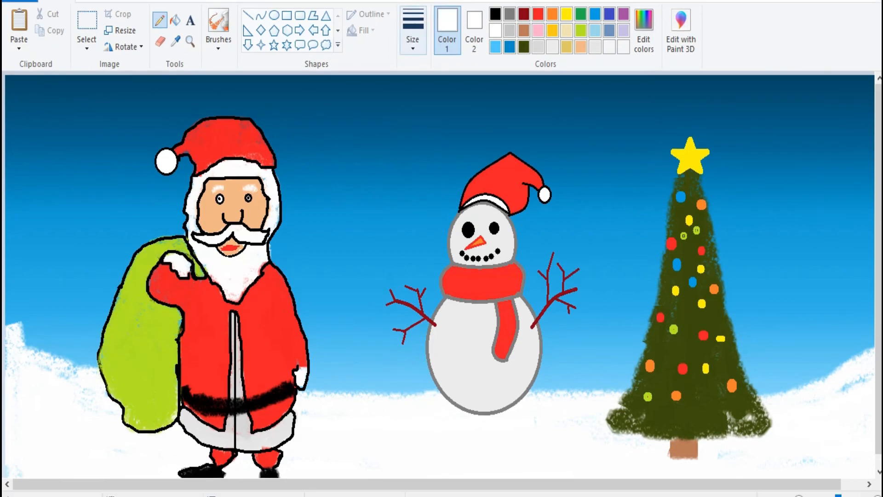
- Dot small white snowflakes on the sky above the snowman with the brush
left_click(495, 13)
left_click(495, 29)
left_click(474, 31)
left_click(495, 13)
left_click(496, 30)
left_click(447, 31)
left_click(495, 14)
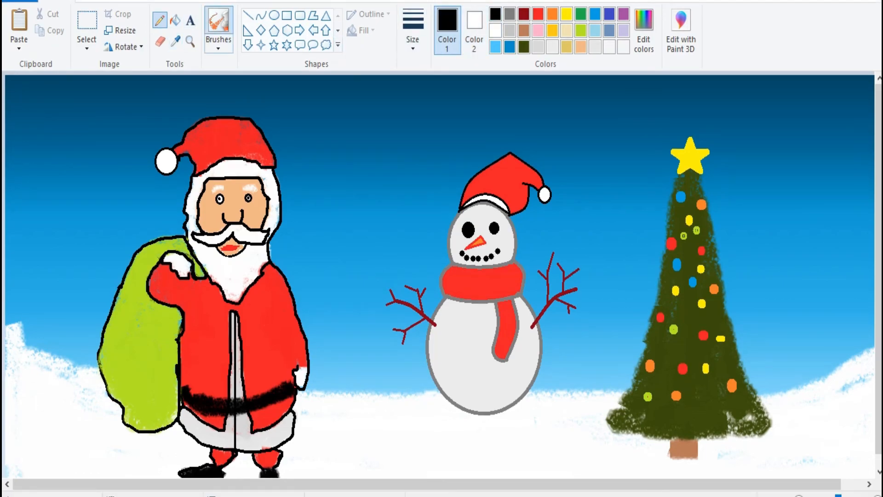
left_click(218, 23)
left_click(413, 30)
left_click(442, 71)
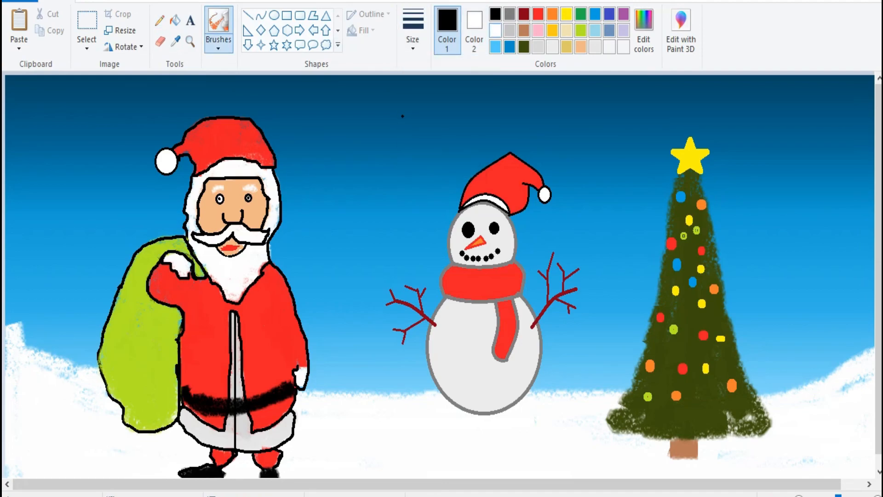
left_click(495, 31)
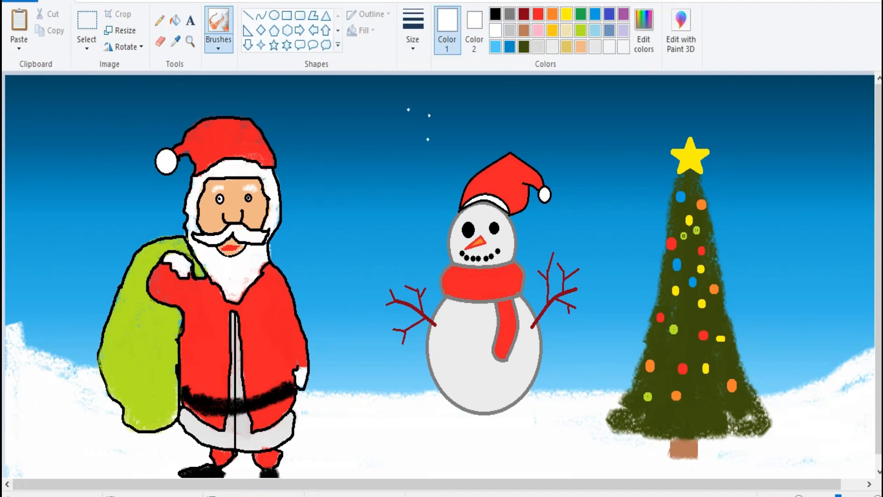